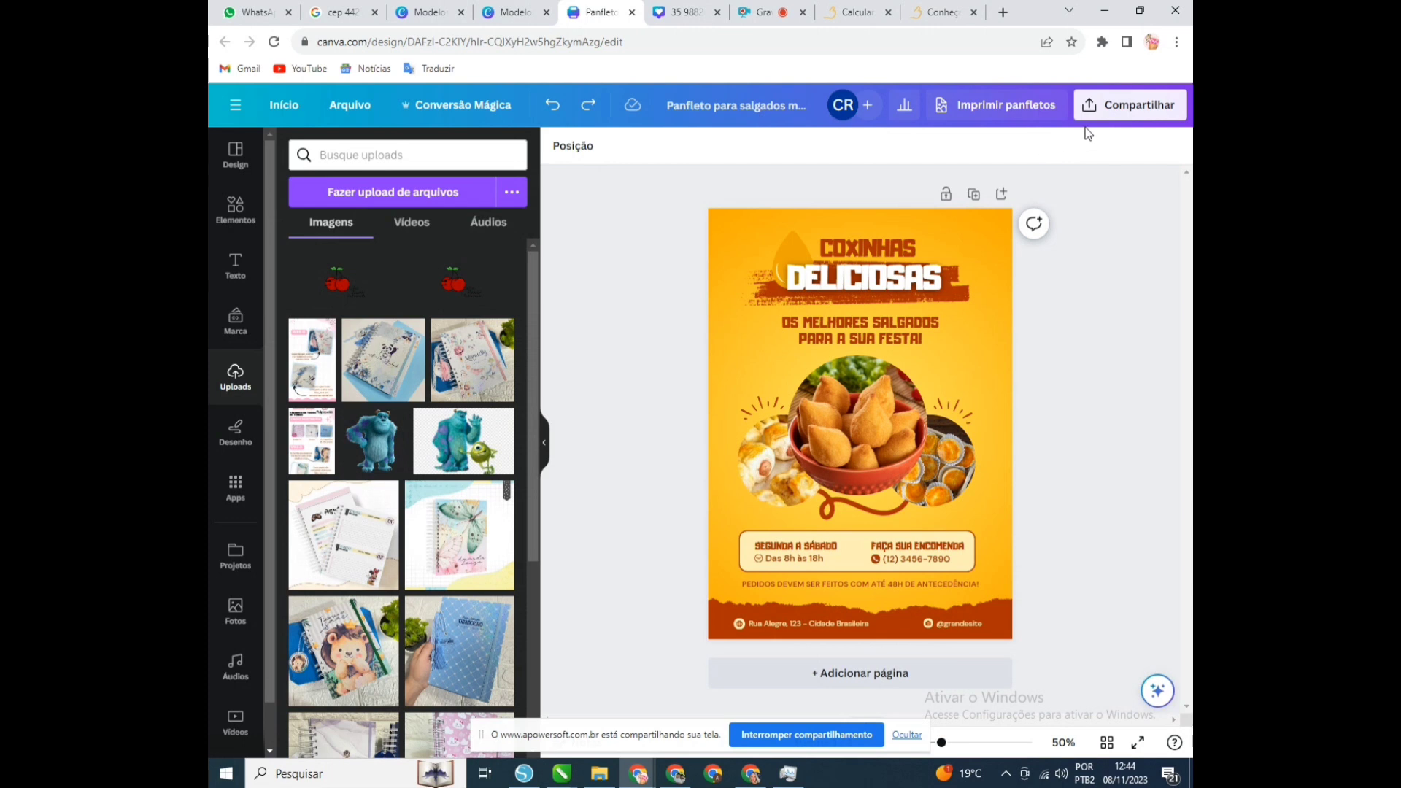
Step: Download the flyer design as a PNG with the size multiplier set to 2.375
left_click(1106, 109)
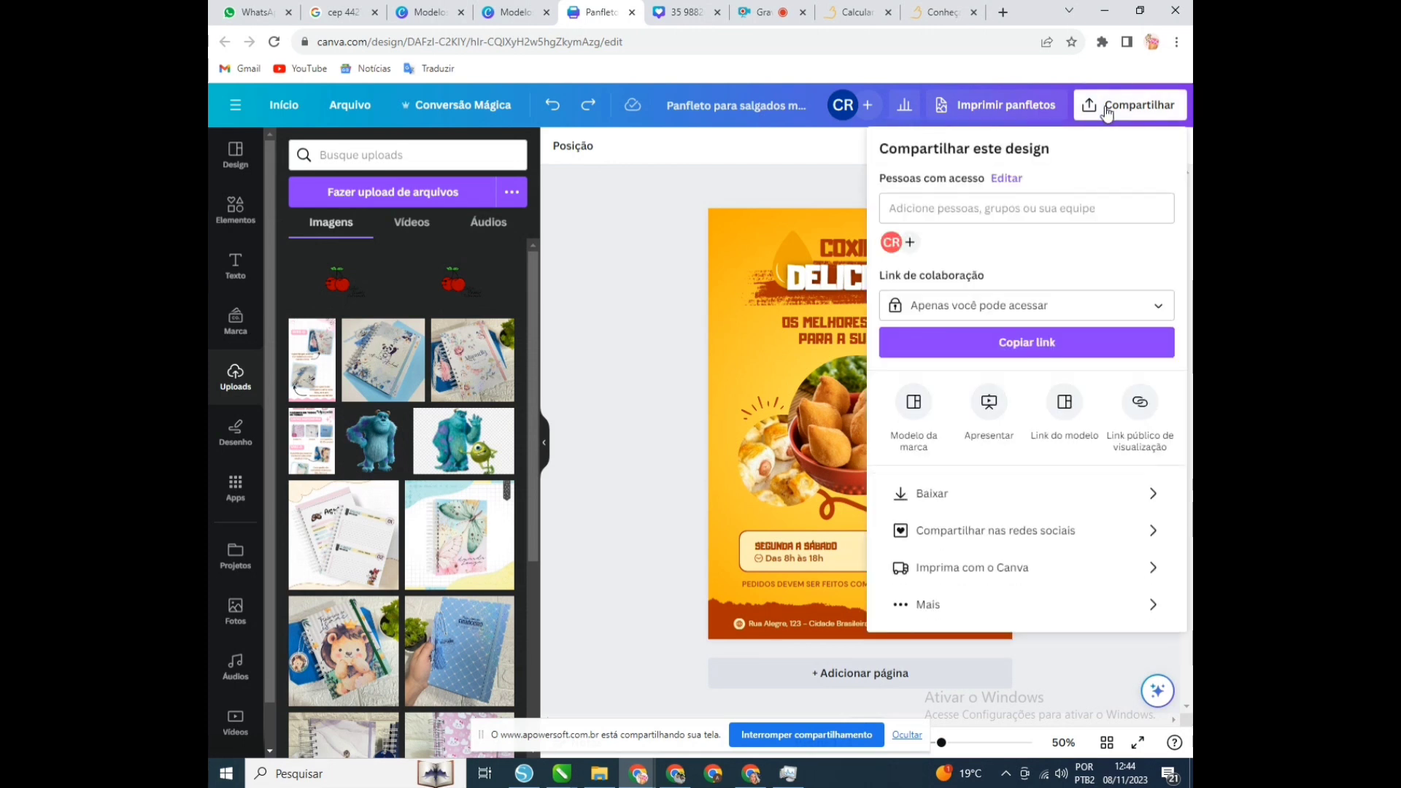
left_click(949, 494)
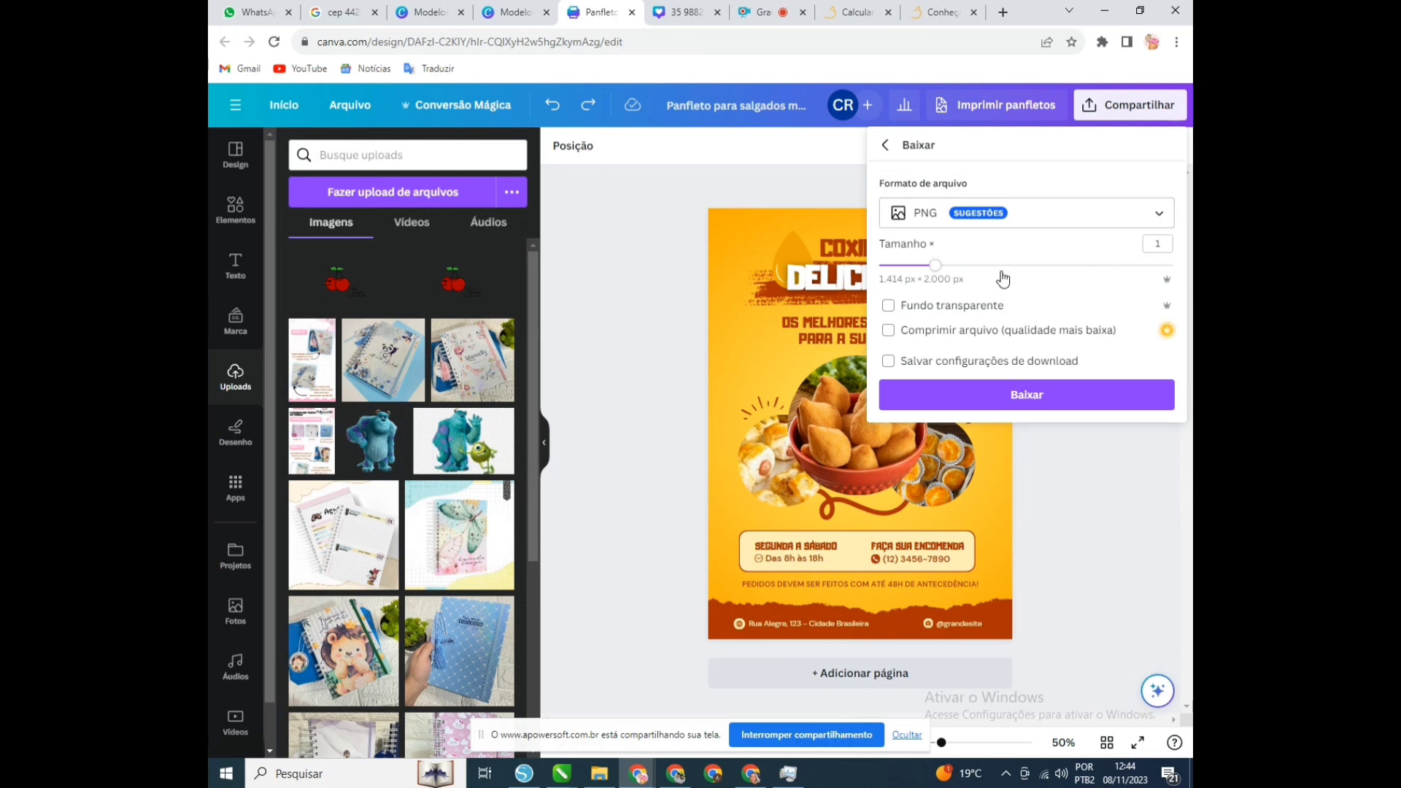
left_click(939, 223)
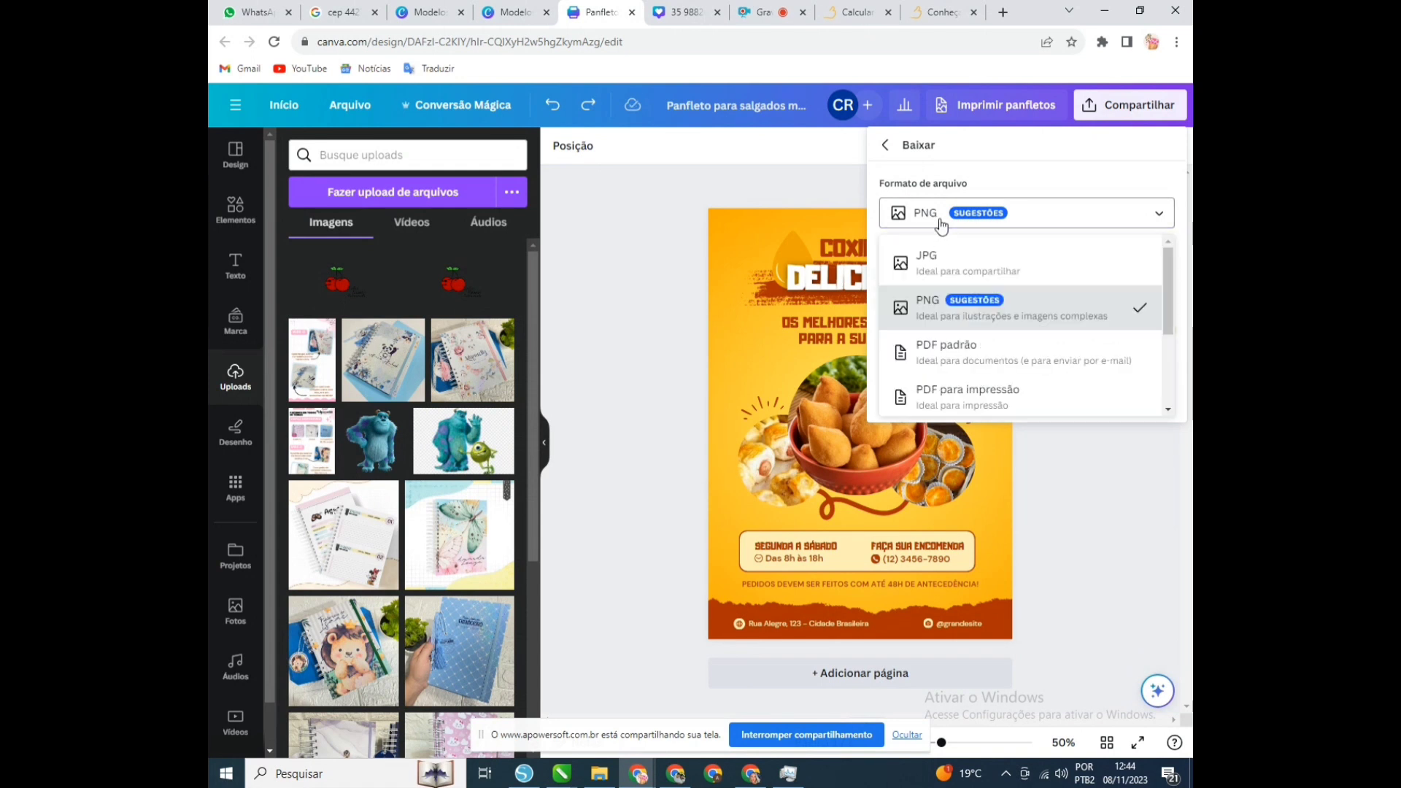
left_click(970, 312)
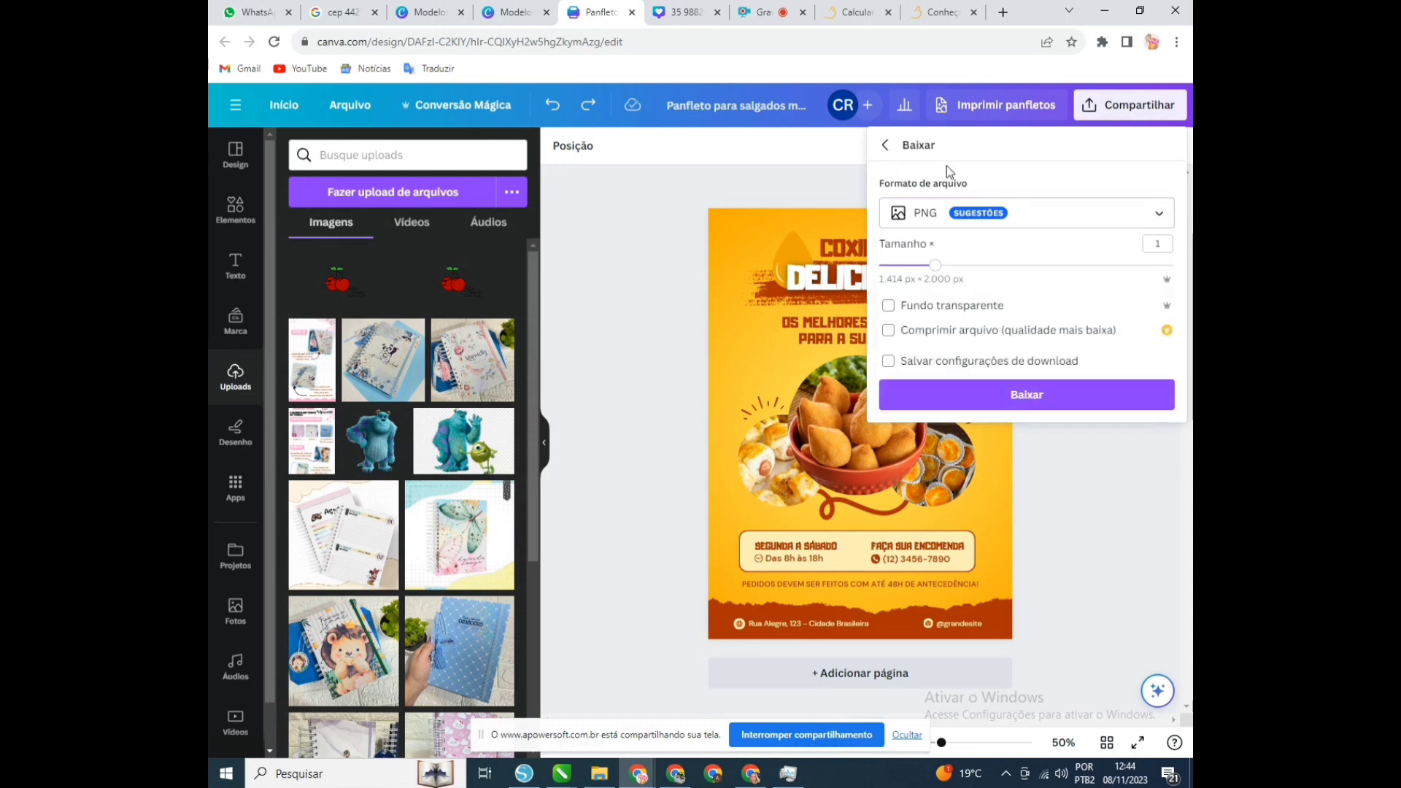
left_click(960, 215)
left_click(961, 217)
left_click_drag(937, 267, 1088, 267)
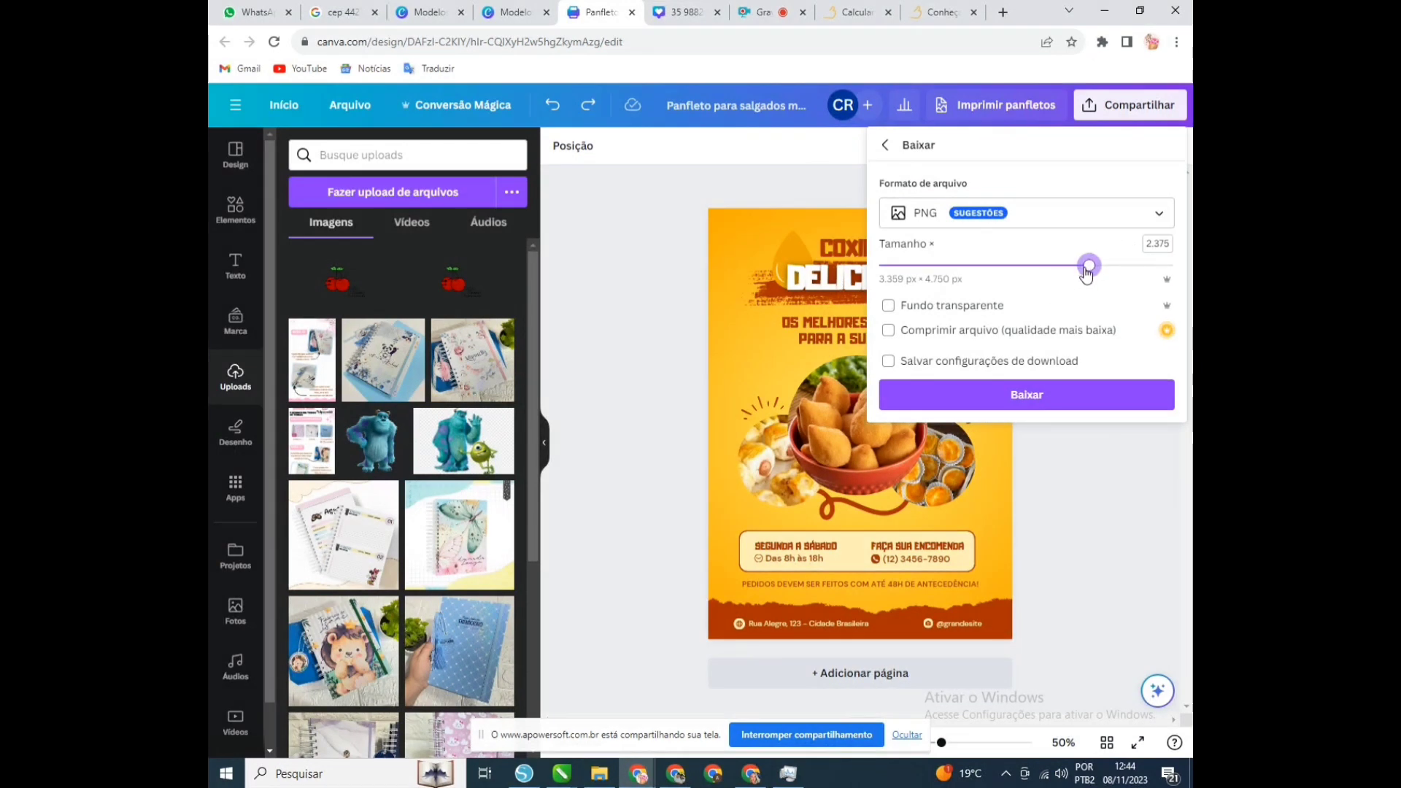
left_click(1016, 398)
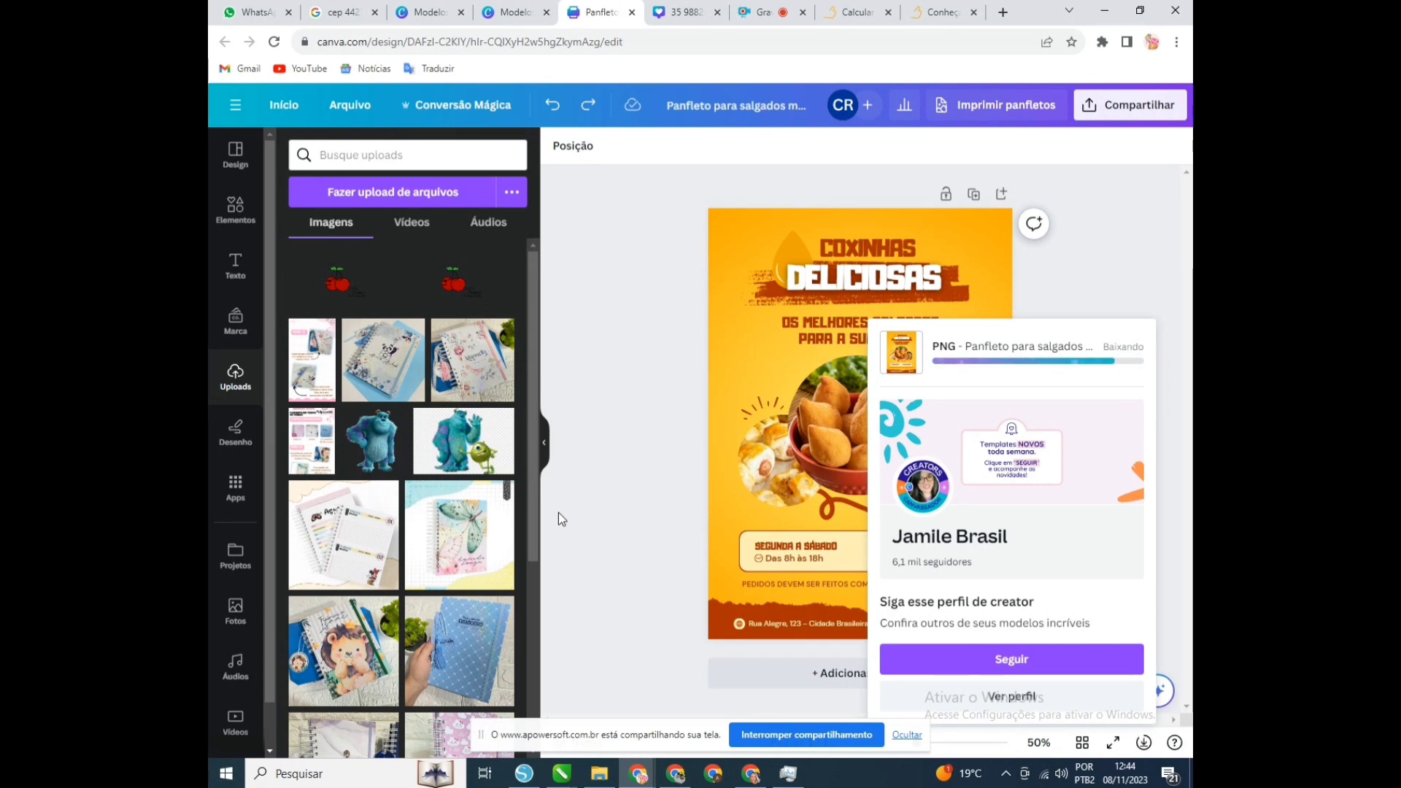
Step: Switch to CorelDRAW, hide the screen-sharing notice and import the flyer image from the Downloads folder into the Sem título-9 document
left_click(561, 773)
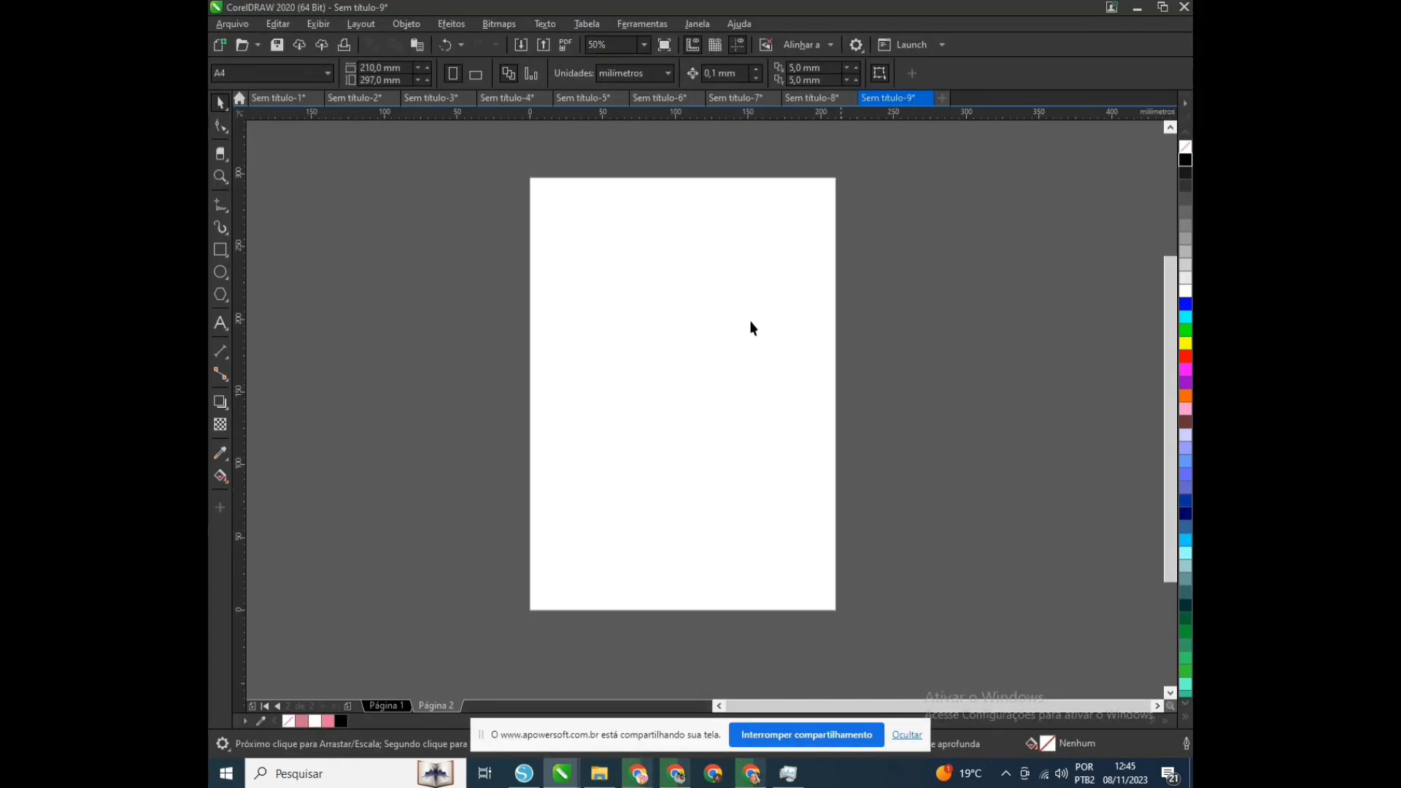
left_click(905, 737)
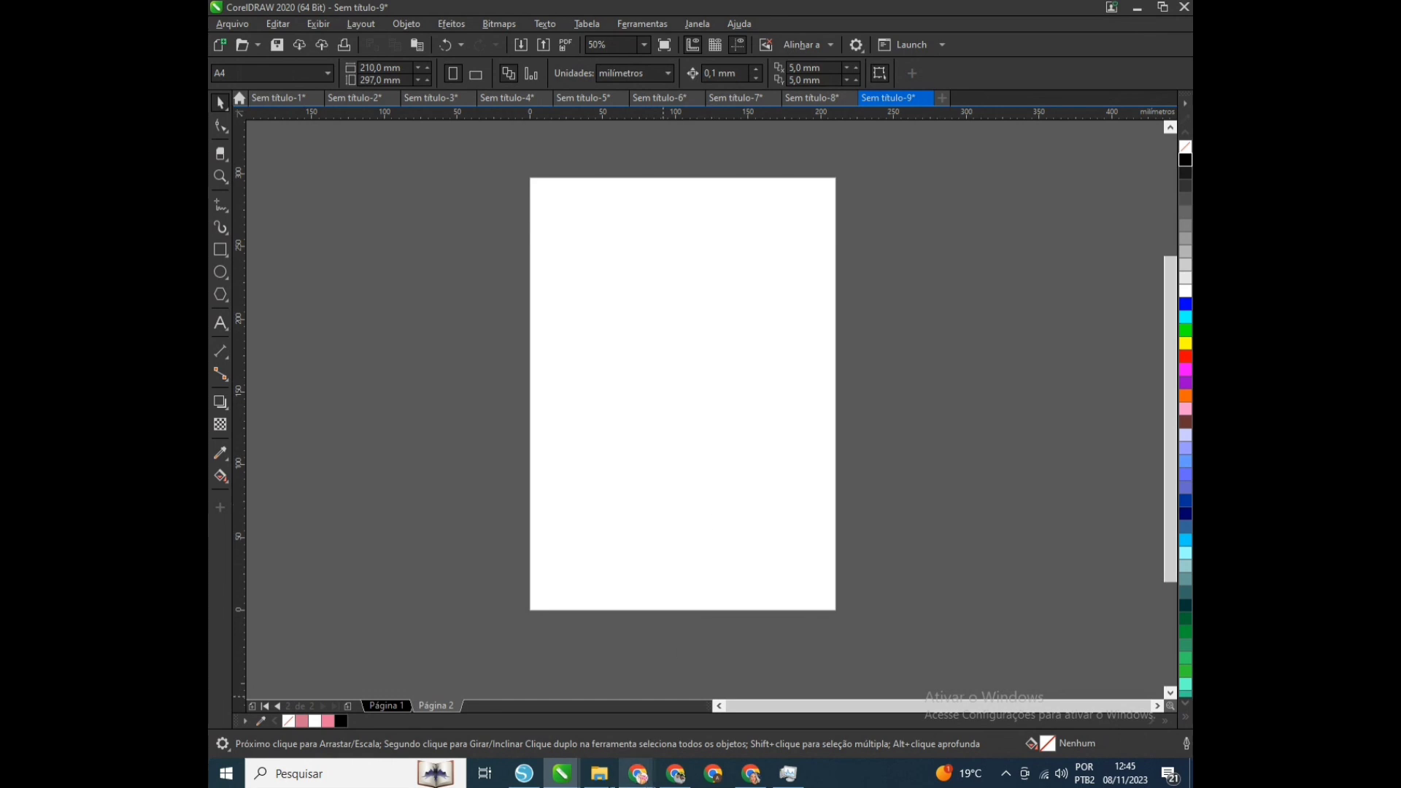
left_click(599, 775)
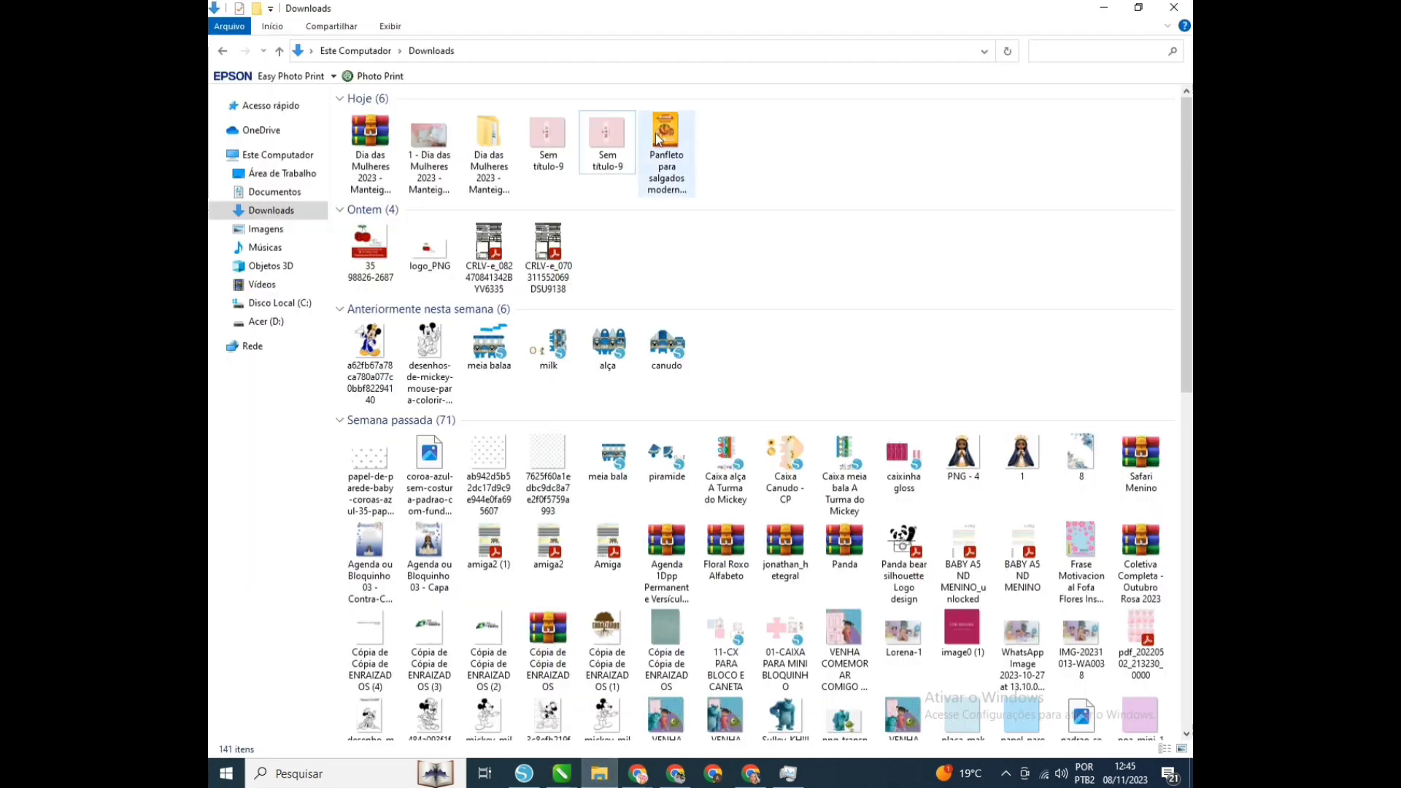
left_click_drag(666, 149, 532, 410)
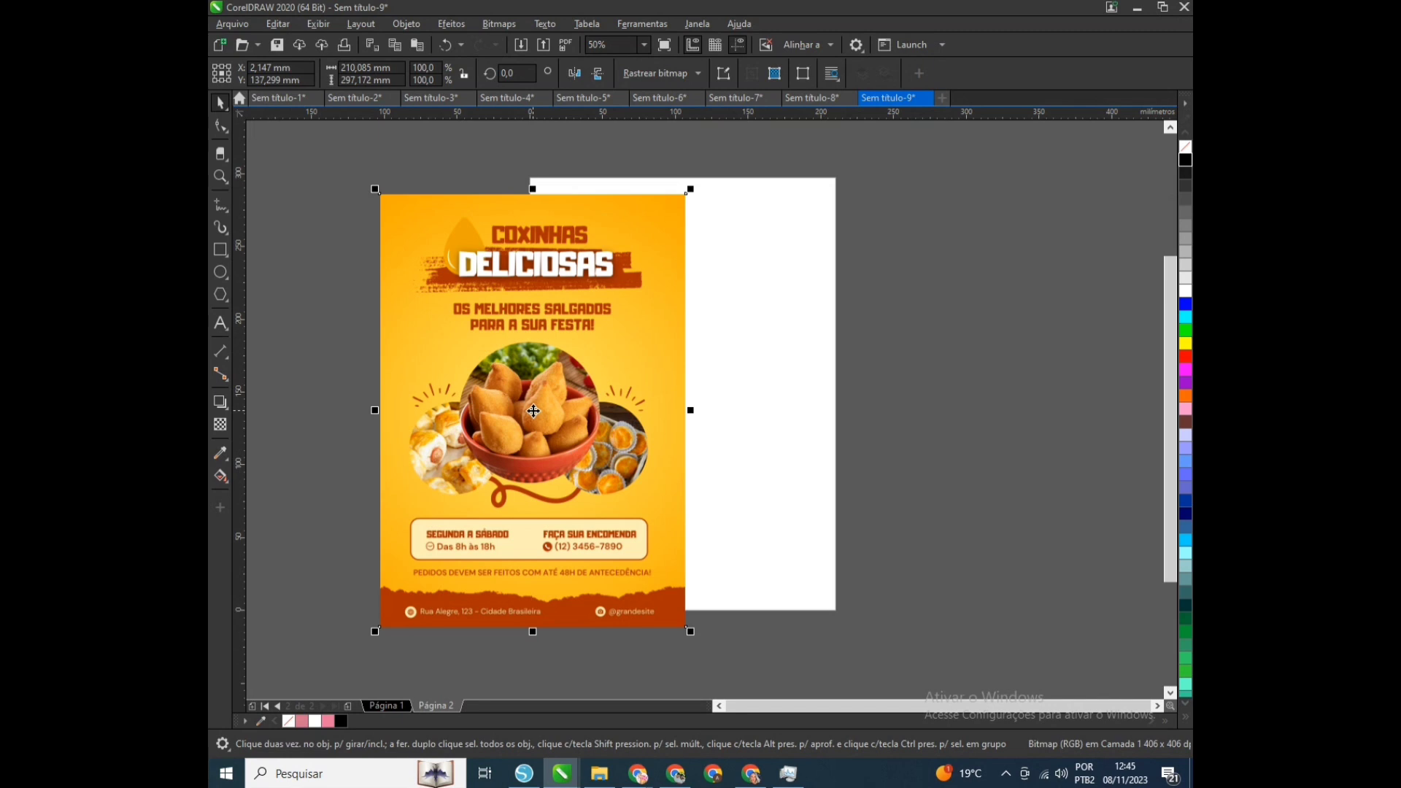
Step: Scale the flyer down to about 115 × 162 mm and place a duplicate beside it on the same level
left_click_drag(533, 411, 688, 380)
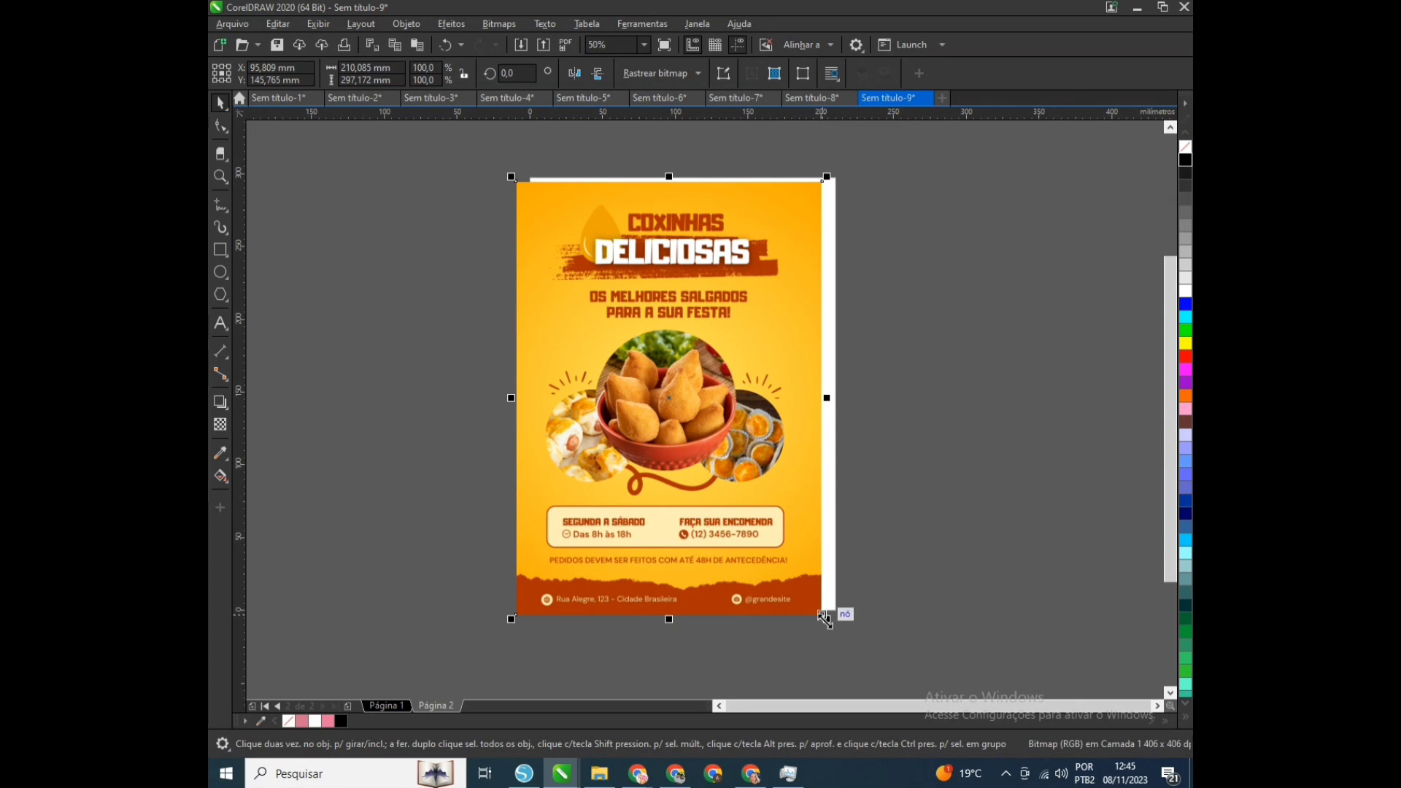
left_click_drag(824, 619, 685, 470)
left_click_drag(639, 367, 642, 407)
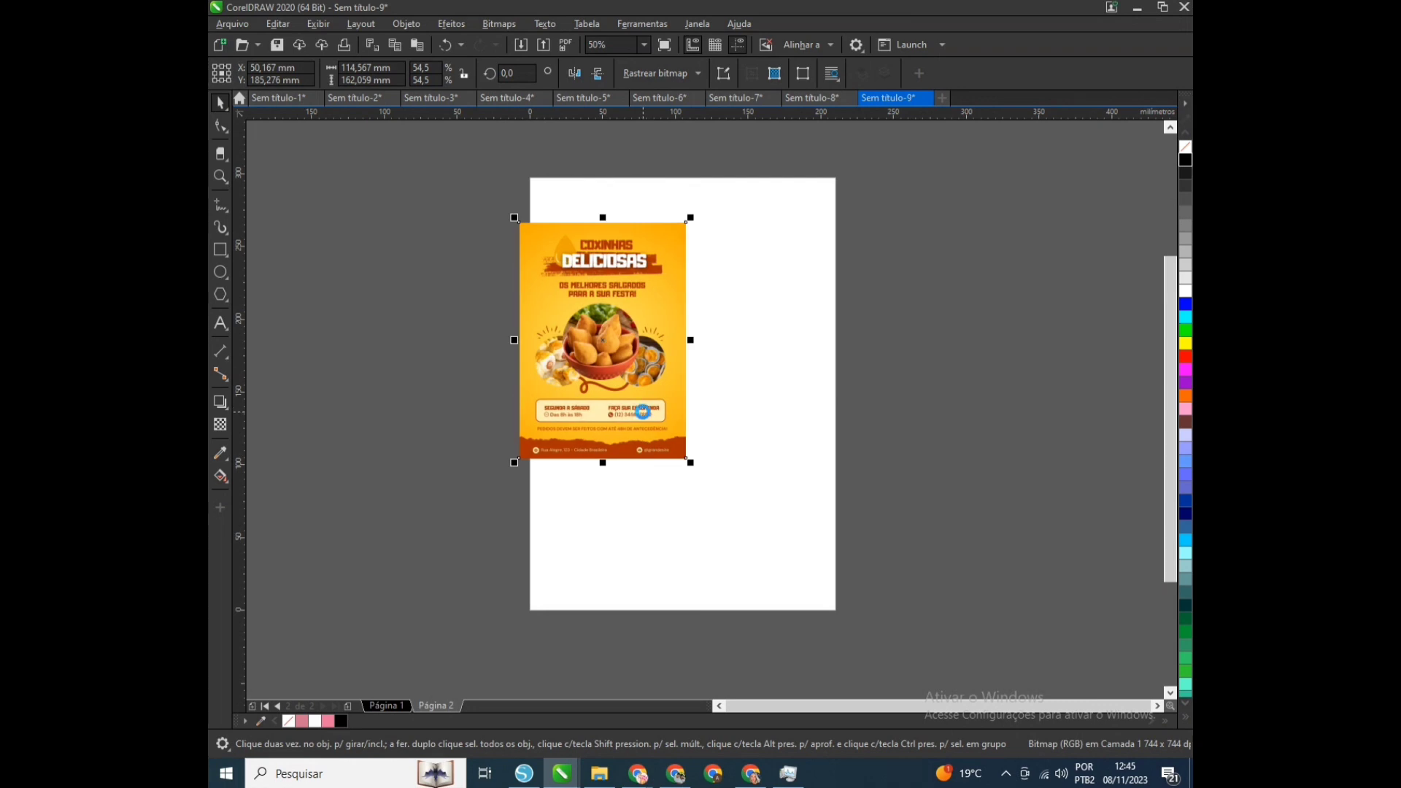
left_click_drag(644, 414, 811, 424)
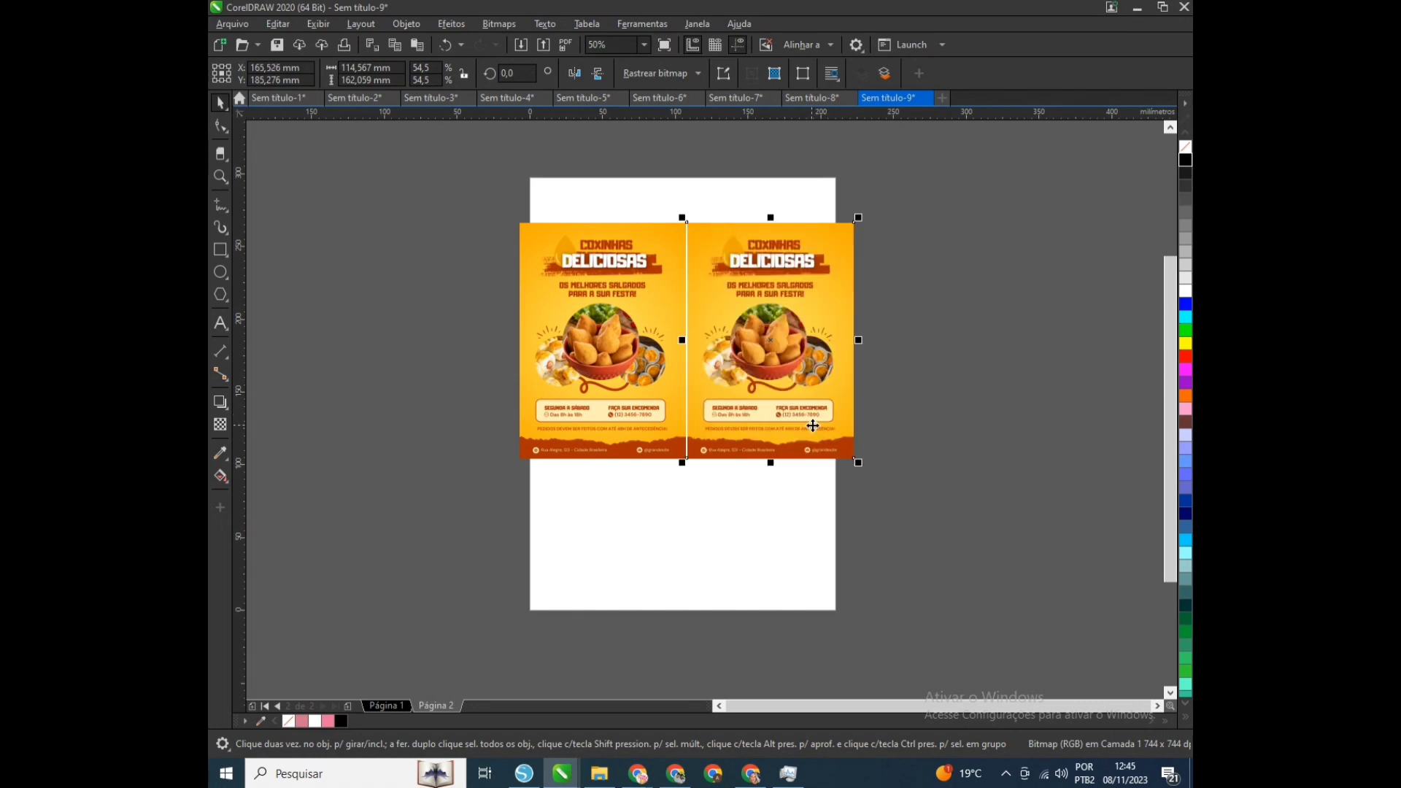
Step: Rotate both flyer copies together by 90 degrees
key("ctrl+a")
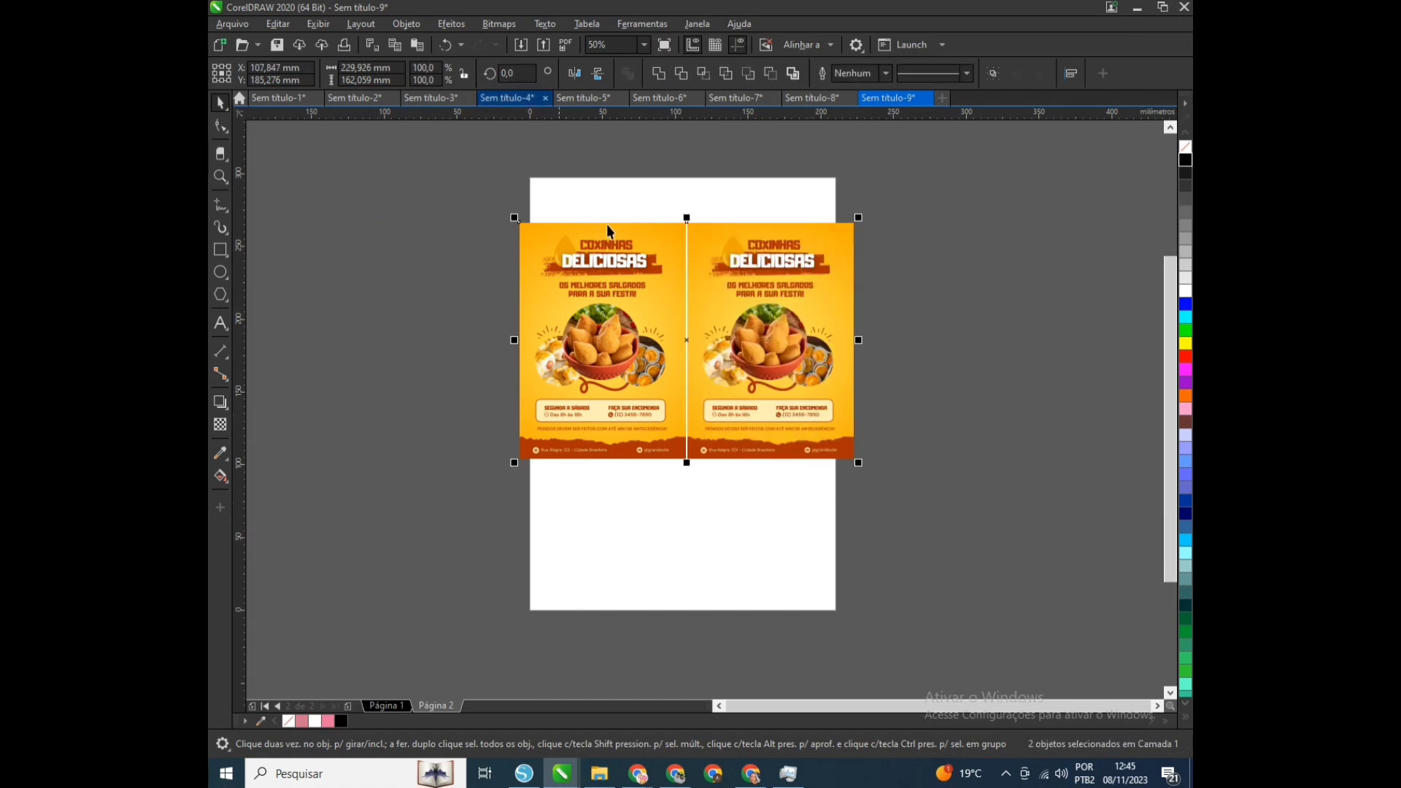
left_click(503, 73)
type("9")
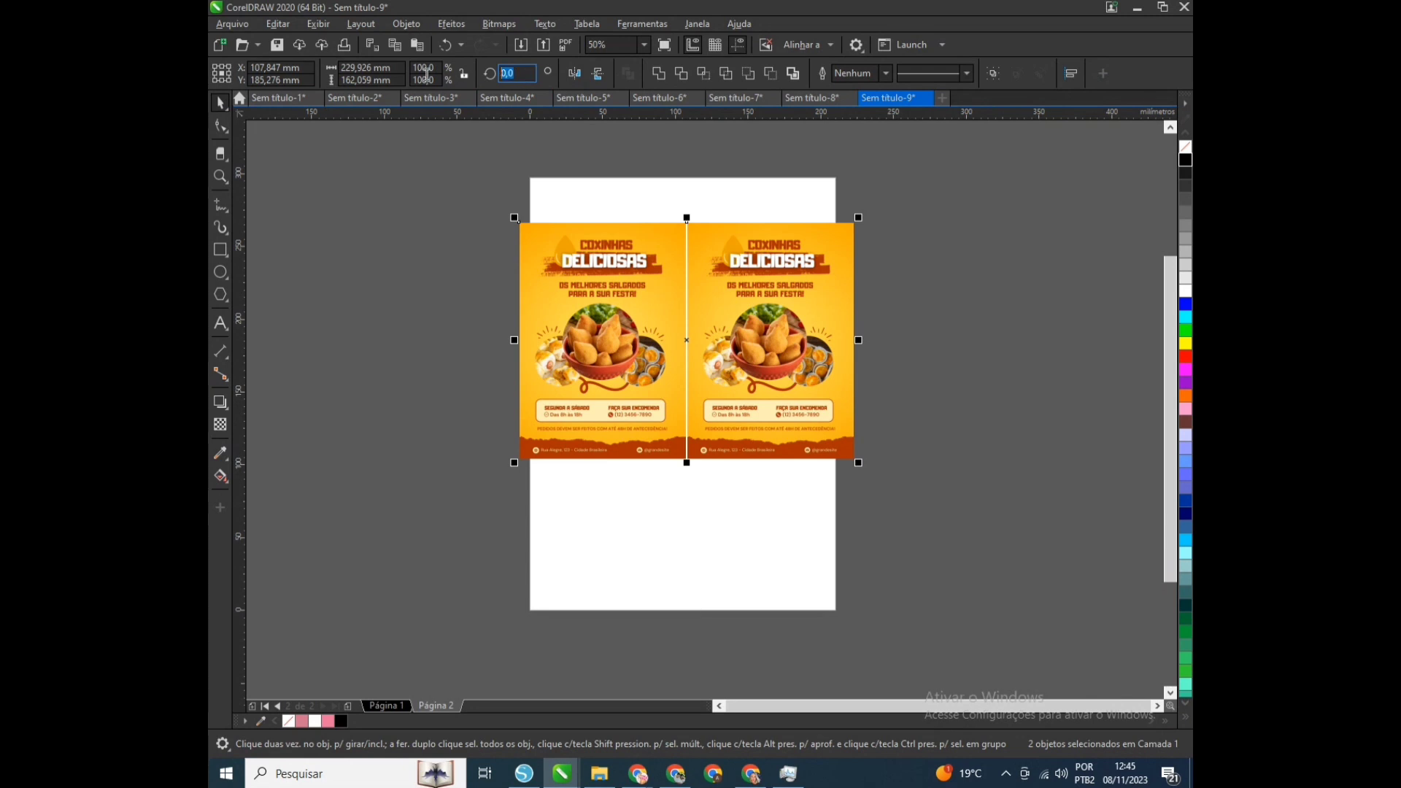
key("Return")
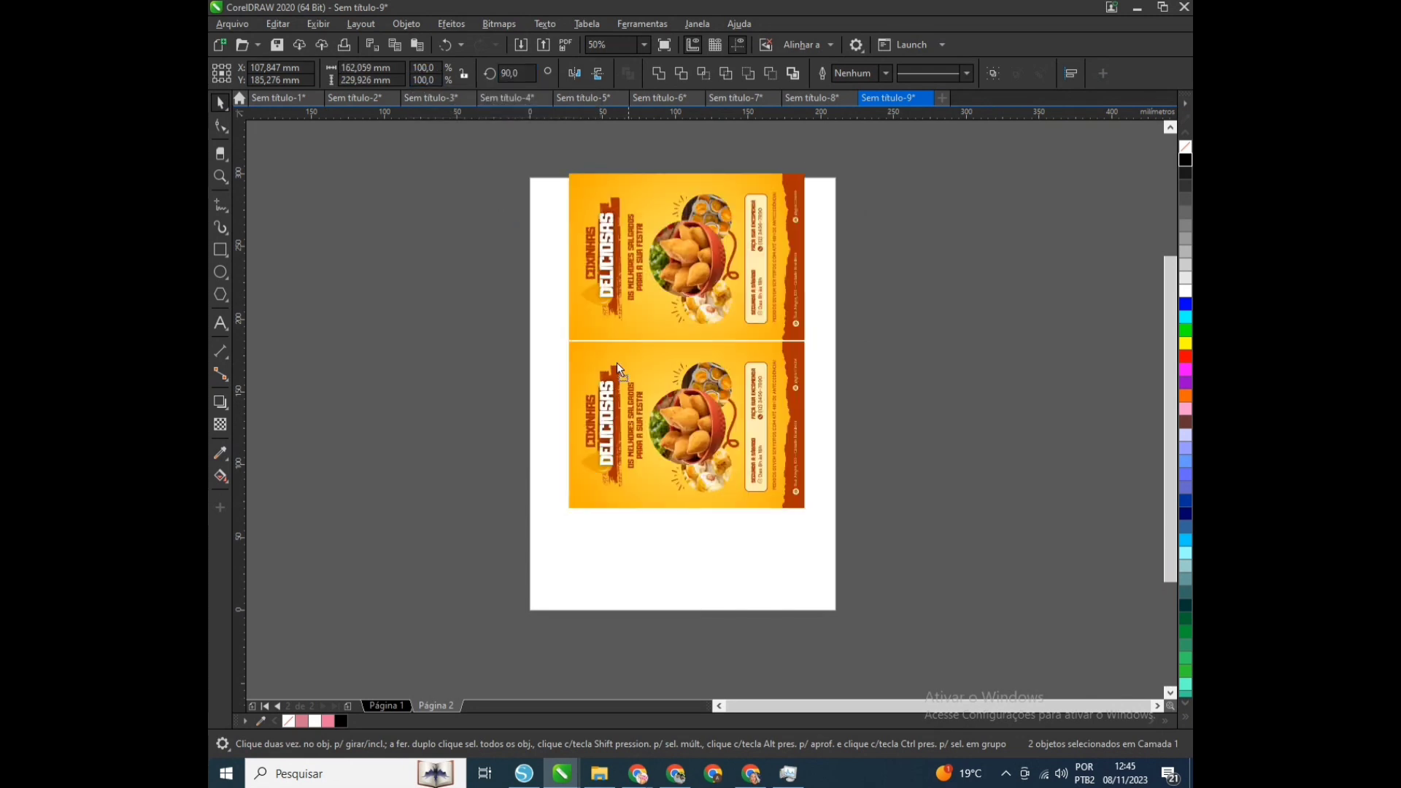
Step: Move the rotated flyer pair to the page's upper left corner and enlarge it to about 200 × 284 mm
left_click_drag(631, 359, 601, 371)
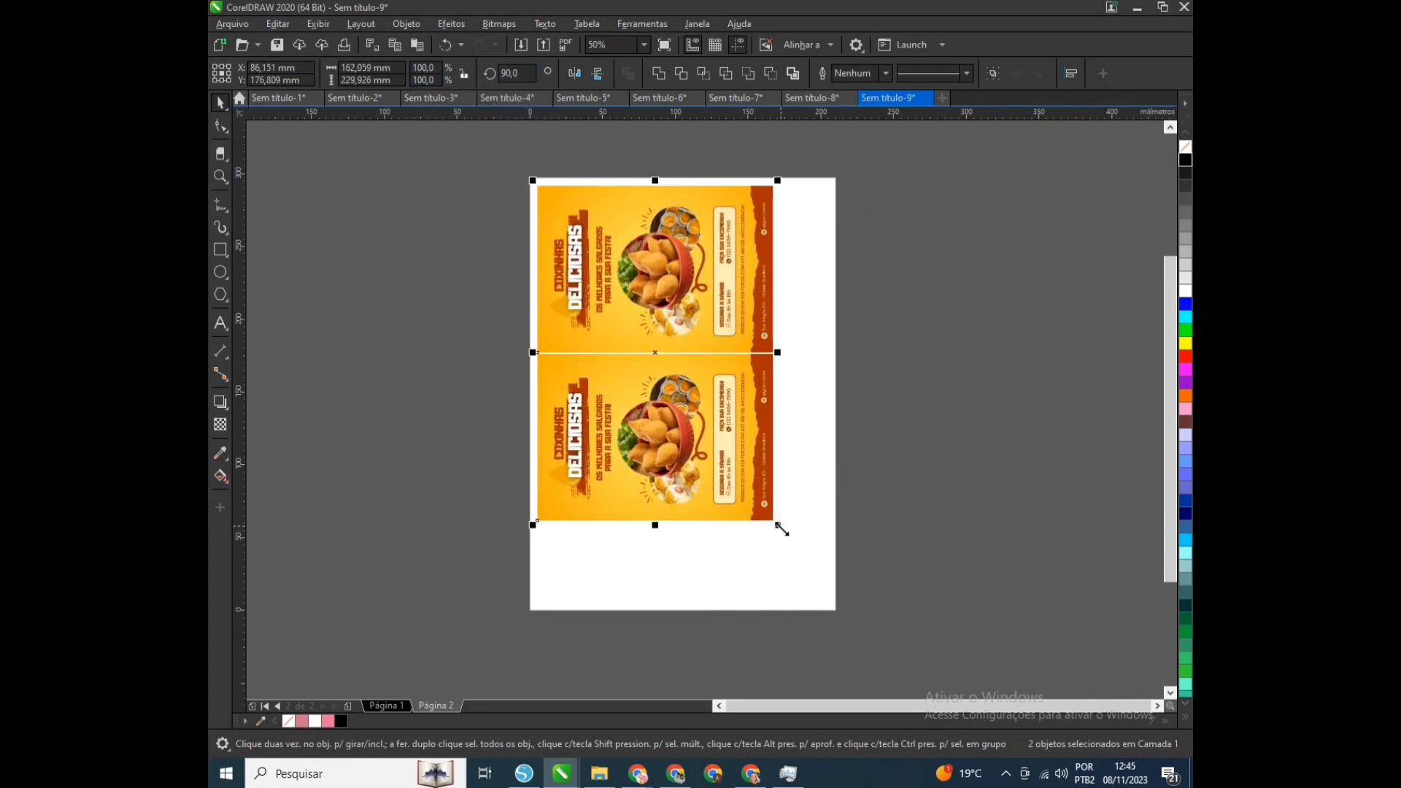
left_click_drag(781, 529, 832, 632)
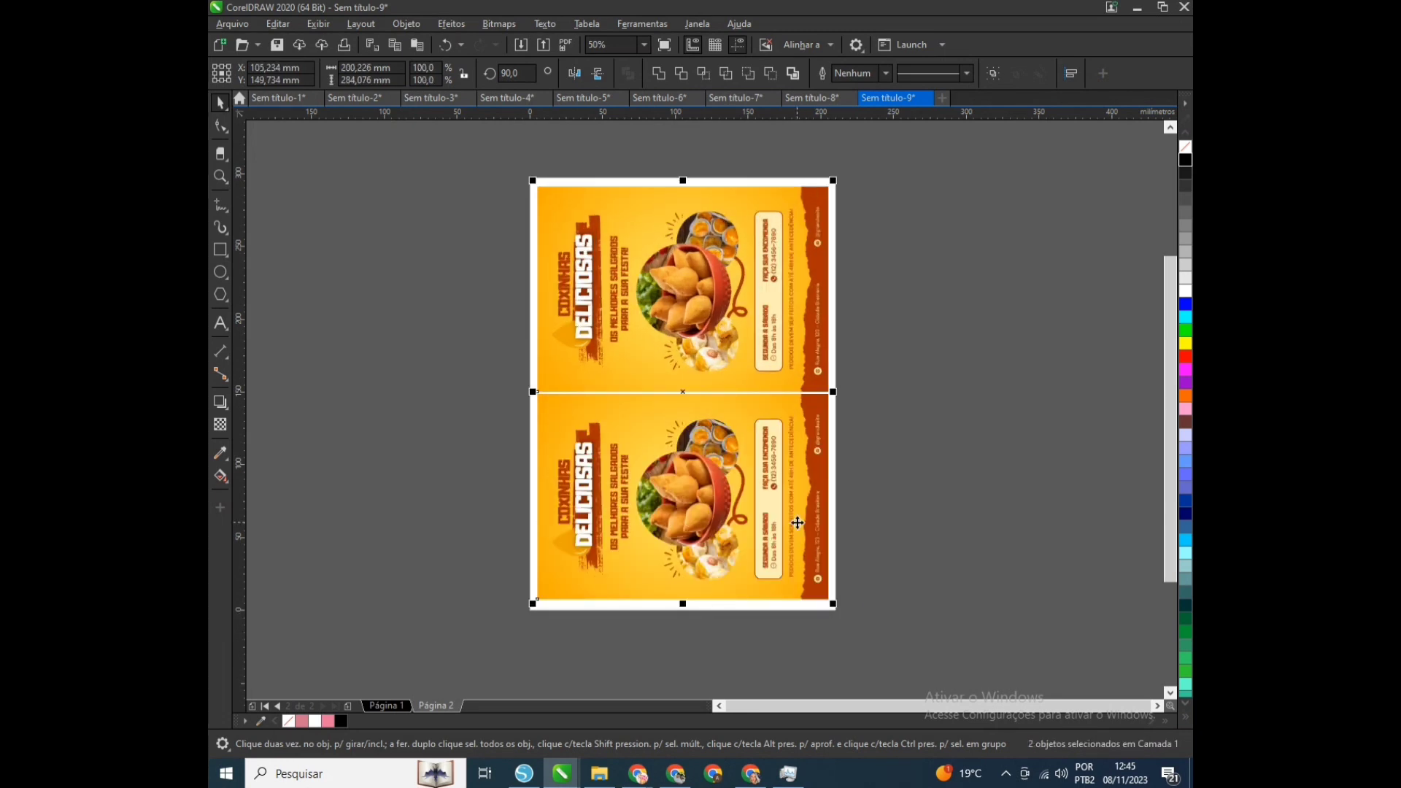
left_click(978, 513)
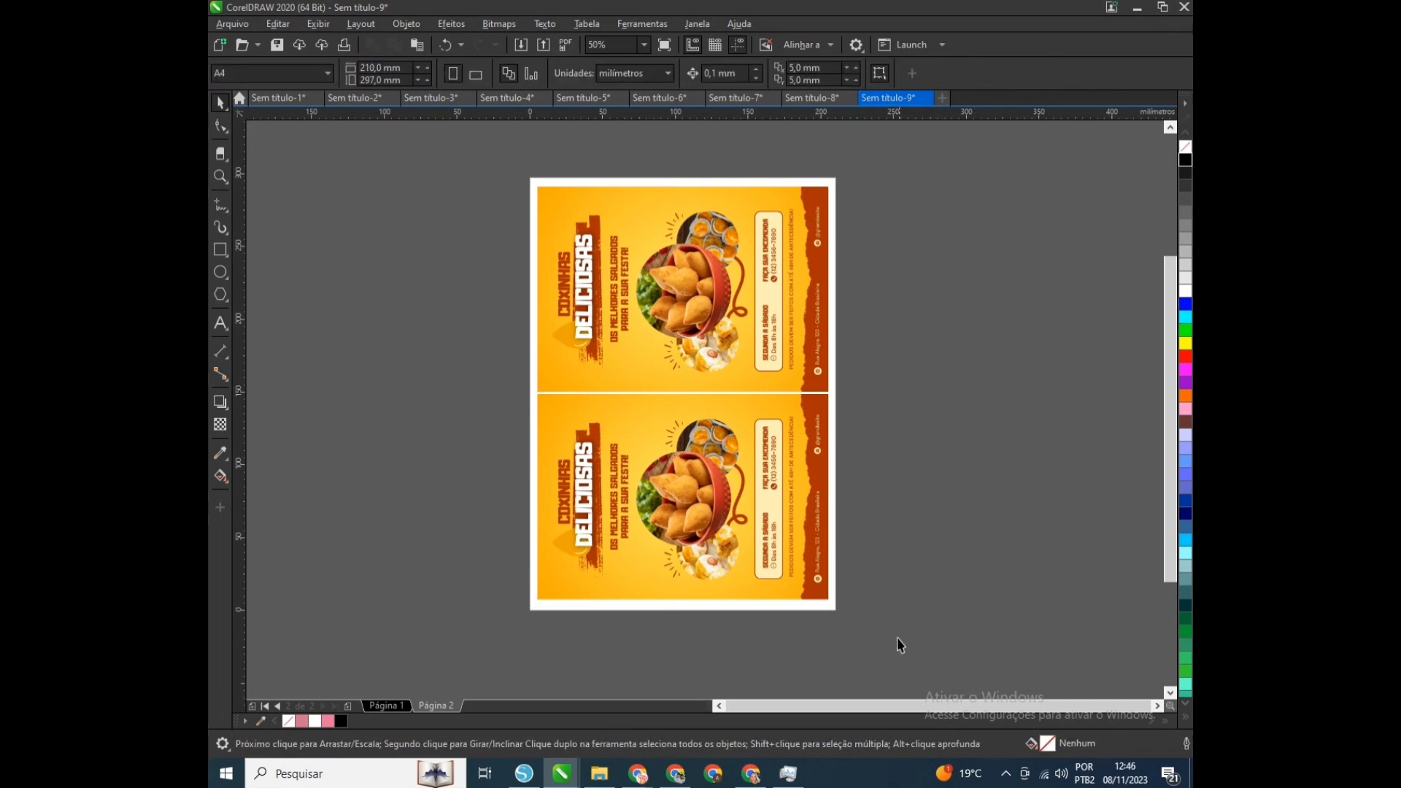
Step: Align the flyer pair to the page's upper left corner and stretch it to about 211 × 297 mm, covering the whole page
left_click(584, 234)
left_click_drag(584, 234, 575, 224)
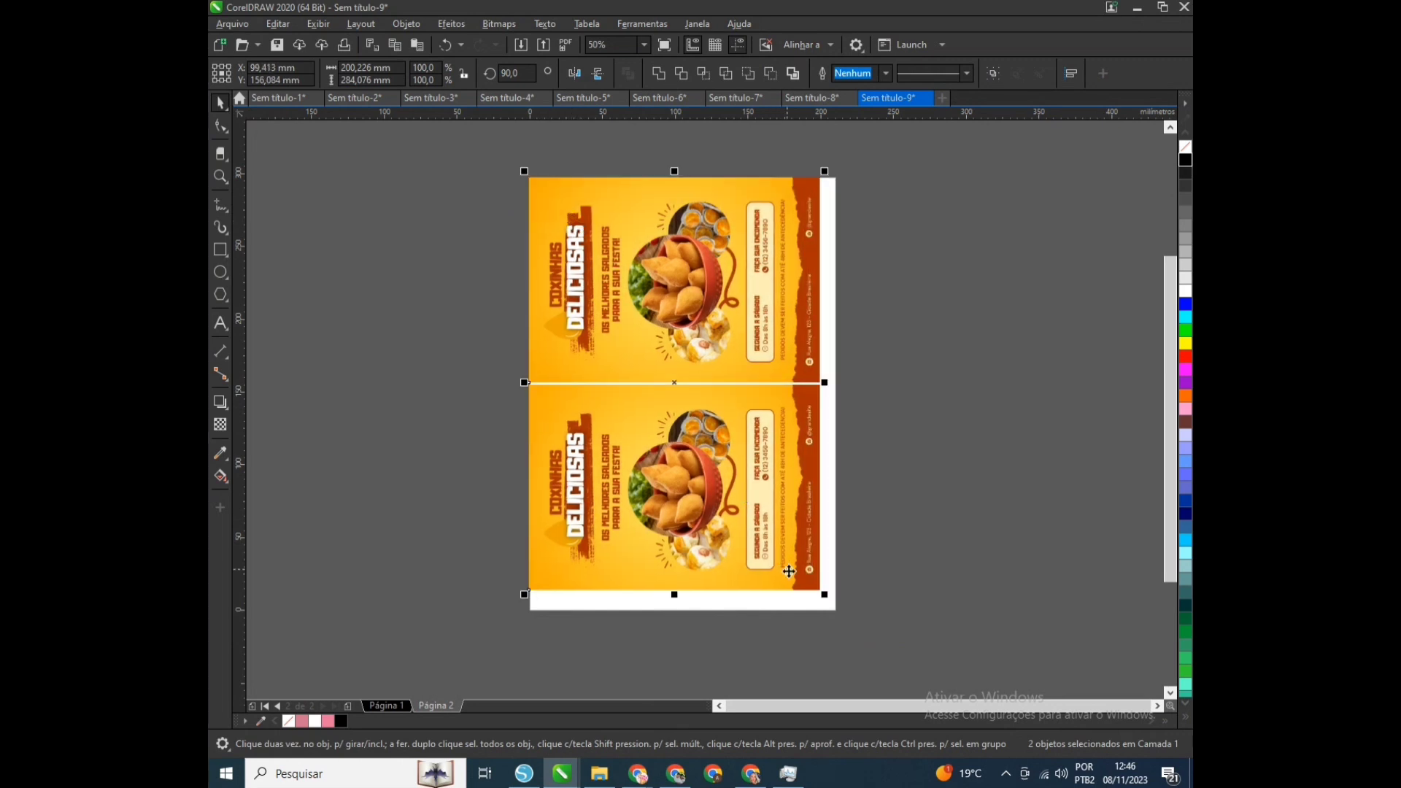
left_click_drag(825, 595, 838, 614)
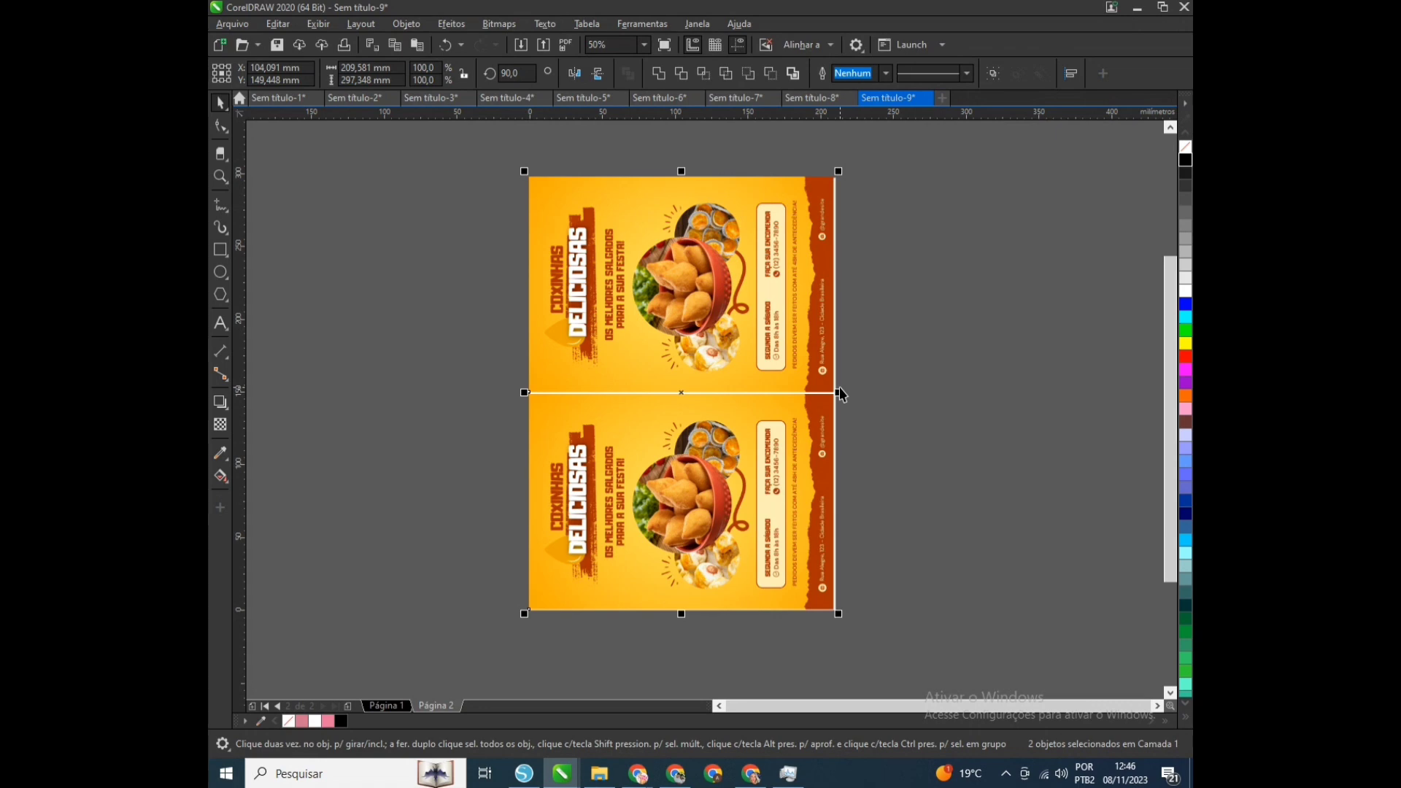
scroll(841, 388, "up", 2)
left_click_drag(840, 401, 833, 429)
scroll(838, 405, "up", 2)
scroll(837, 435, "down", 4)
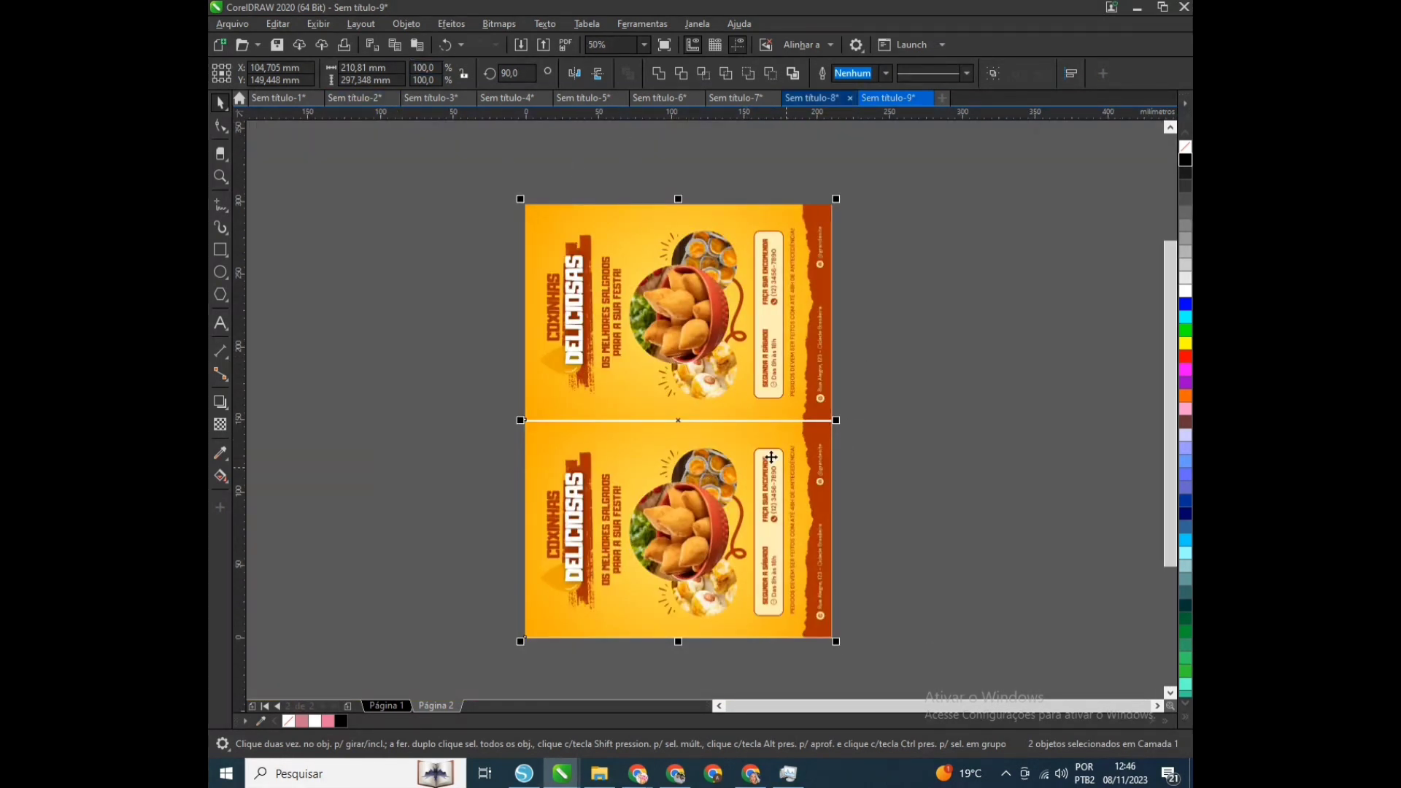
left_click(550, 444)
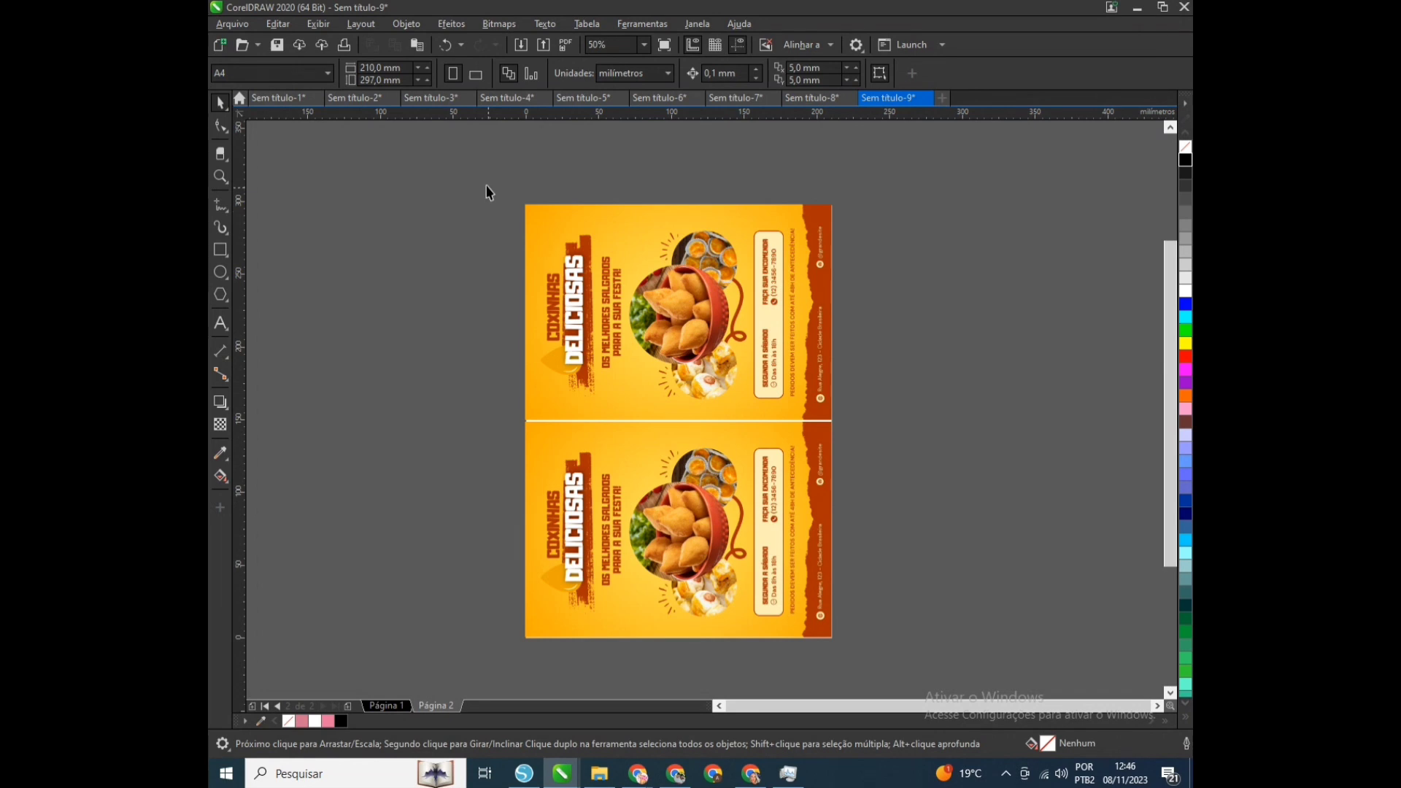
Step: Scale both flyers down to about 201 × 284 mm and move them inward to leave a margin around the page
left_click_drag(484, 193, 823, 626)
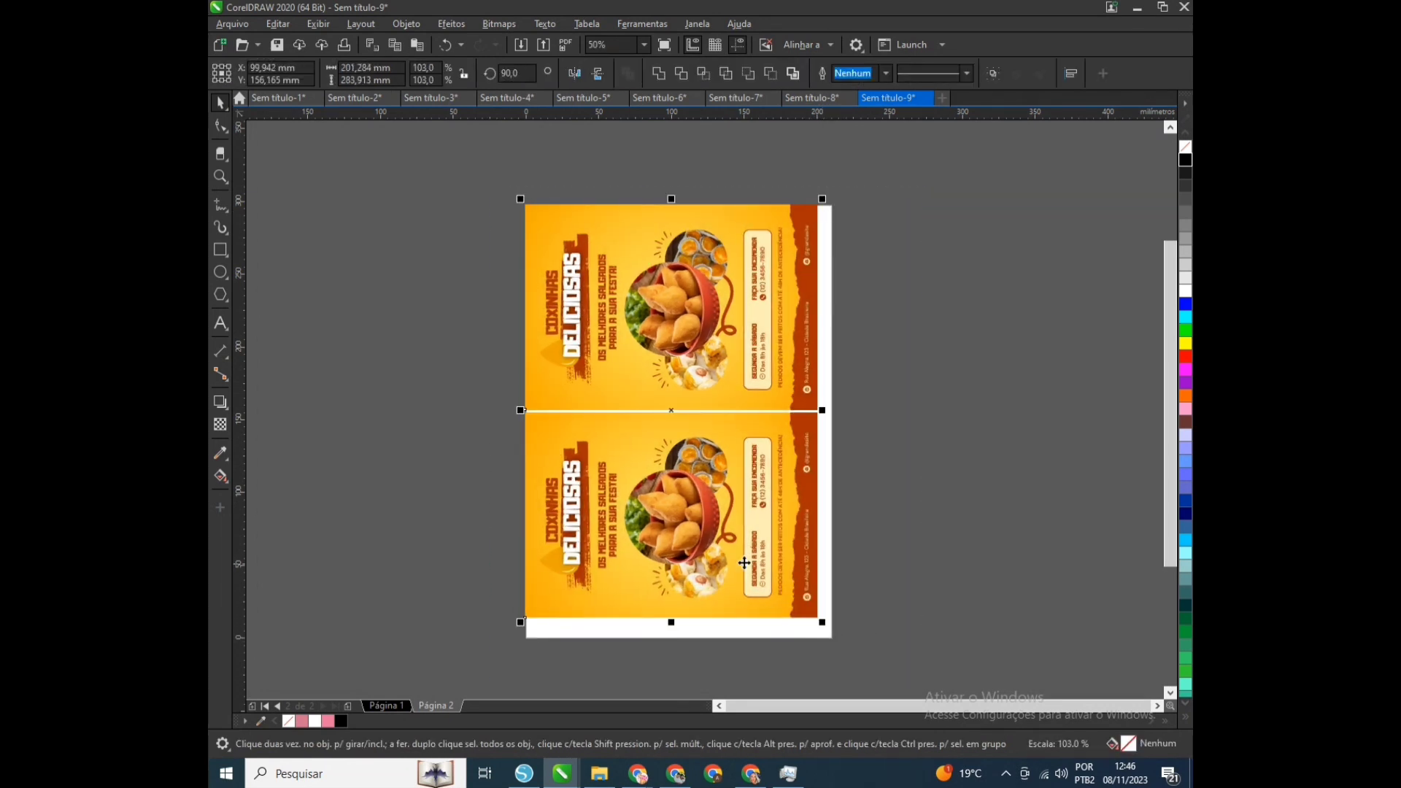
left_click_drag(742, 563, 748, 567)
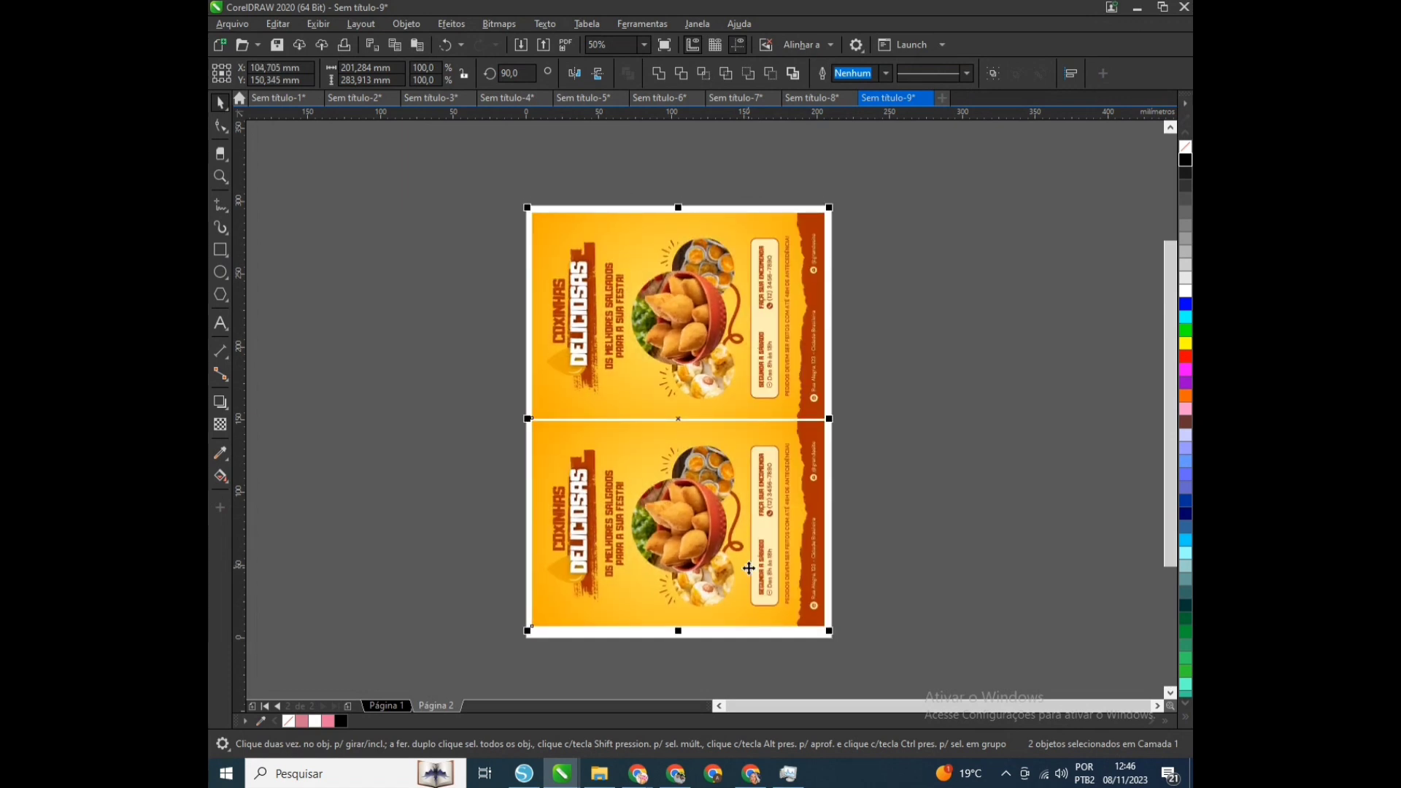
Step: Group the two flyers and centre the group on the page
right_click(748, 568)
left_click(807, 198)
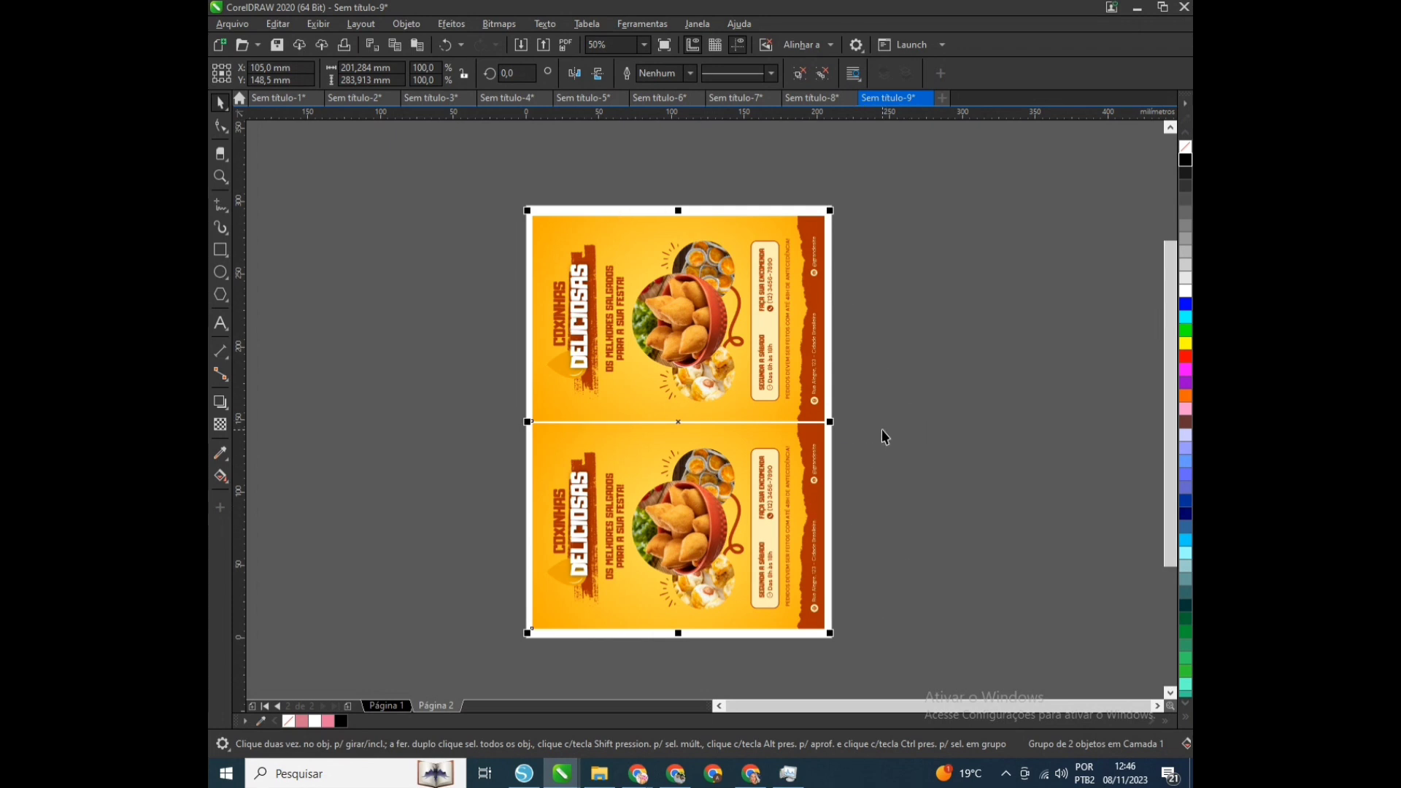
left_click(963, 431)
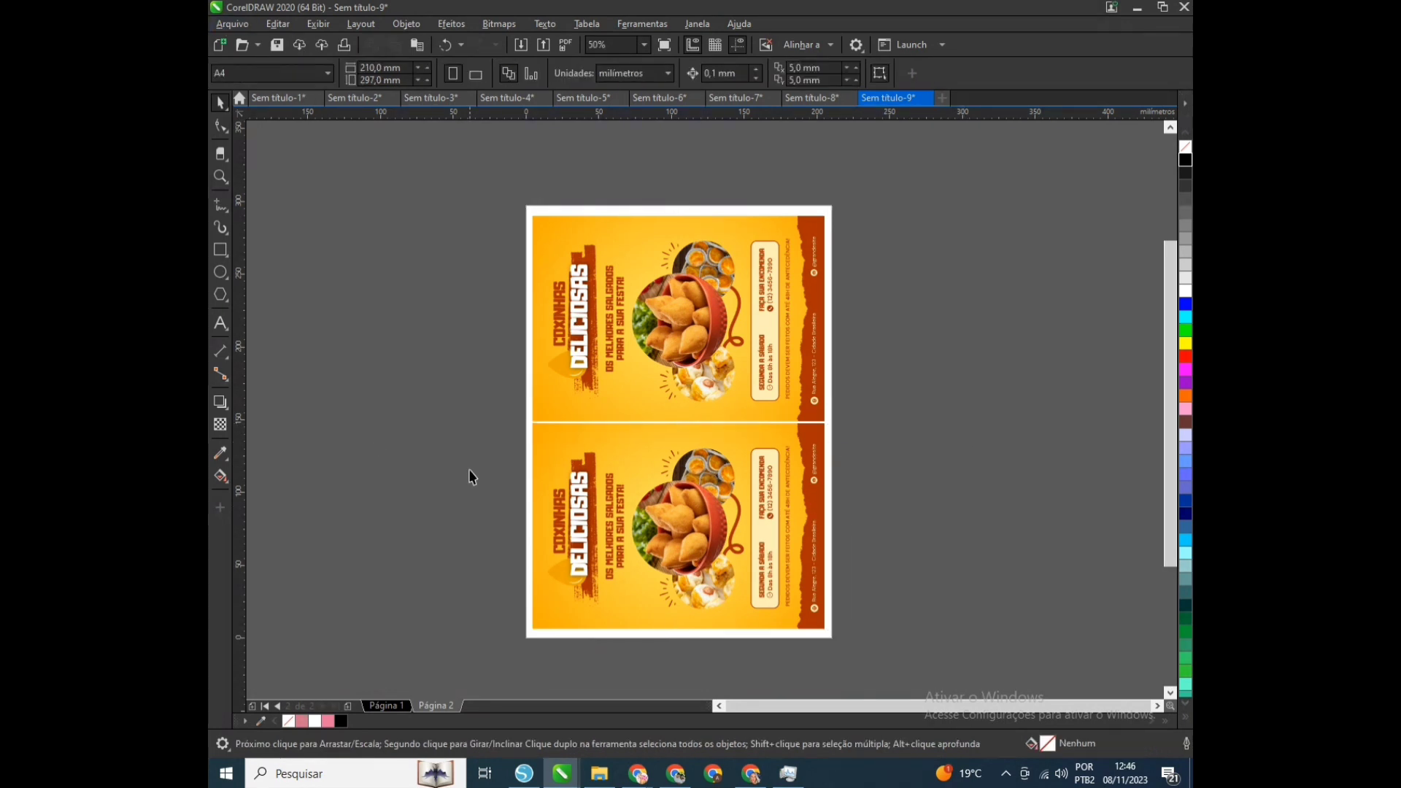
Step: Check the flyers in the print preview and nudge the group right to X 105.7 mm
left_click(236, 22)
left_click(272, 409)
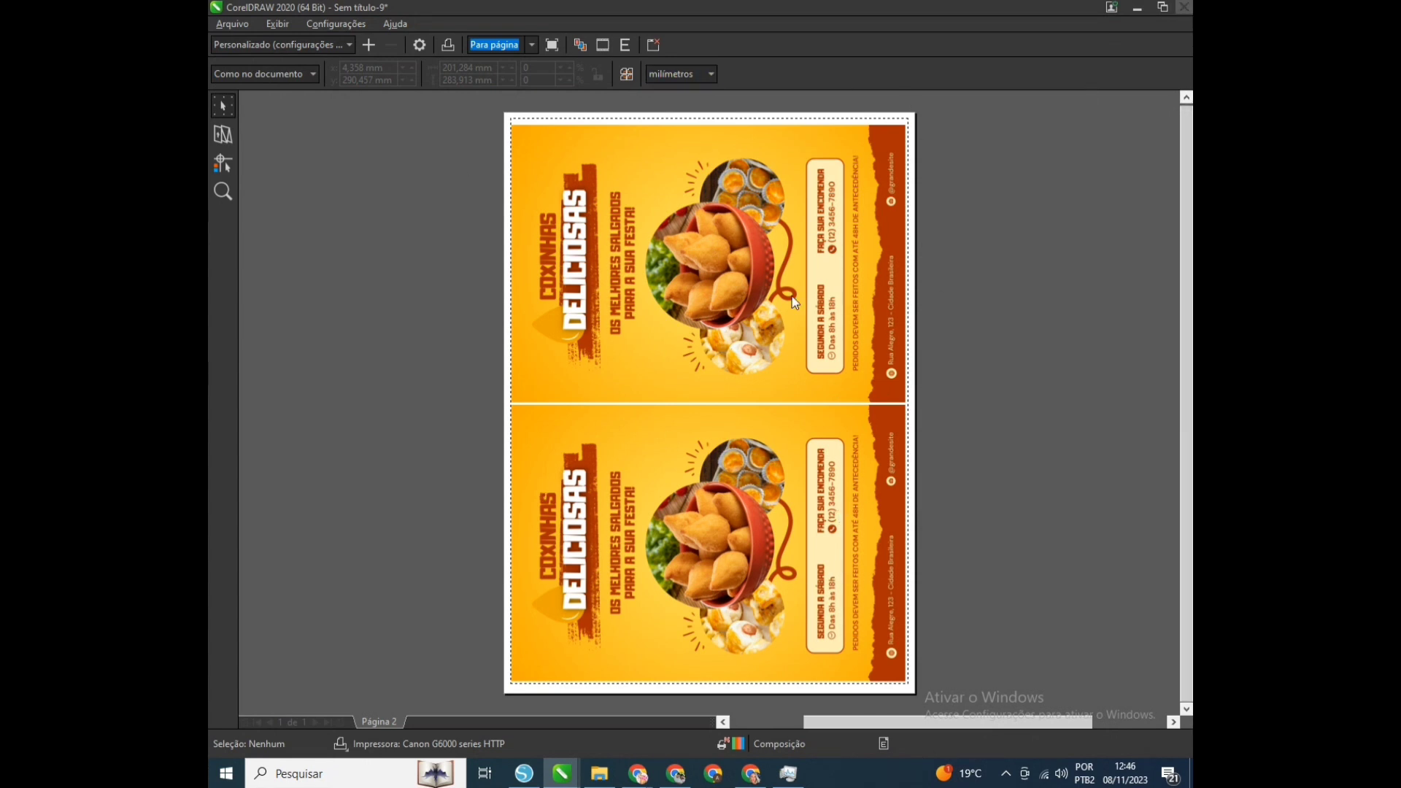
key("Escape")
key("Right")
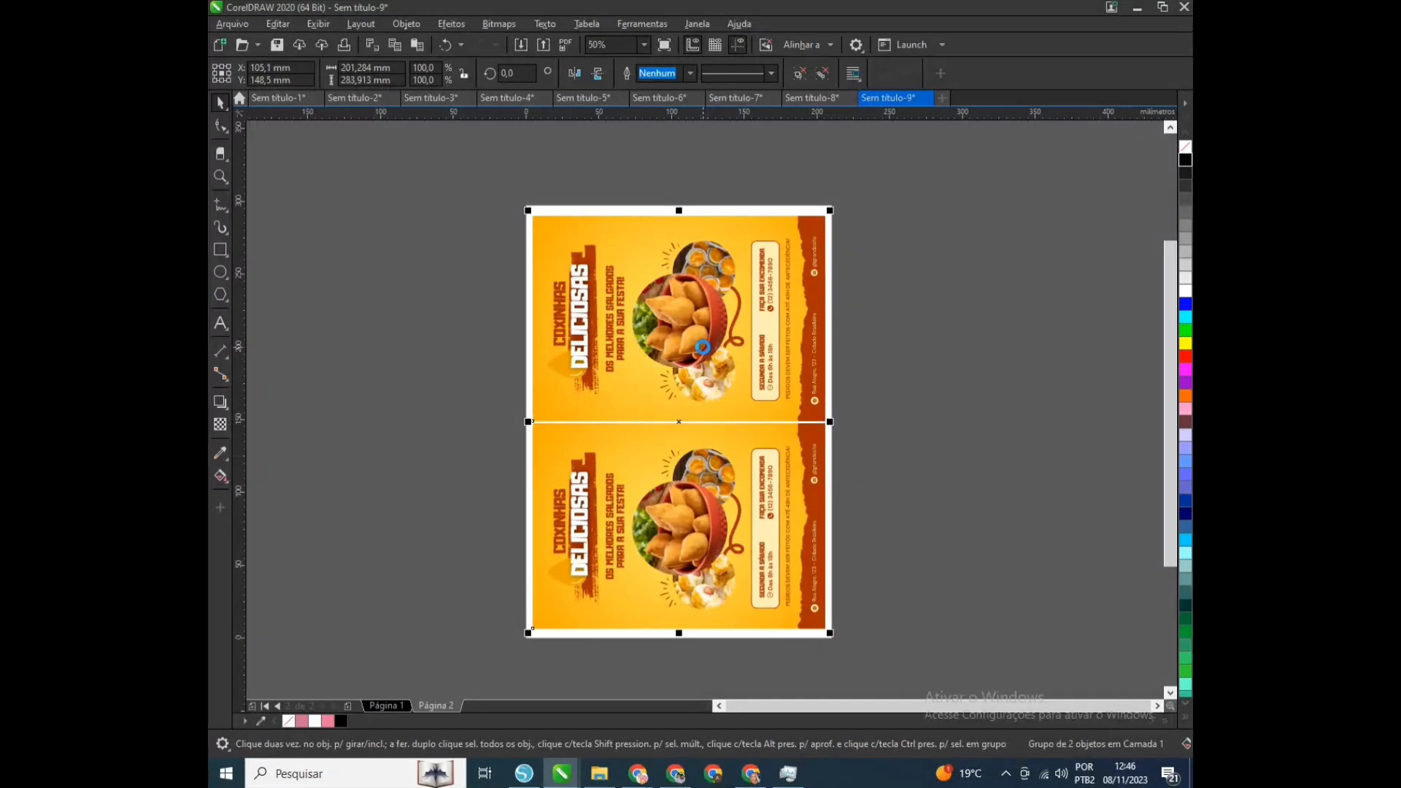
key("Right")
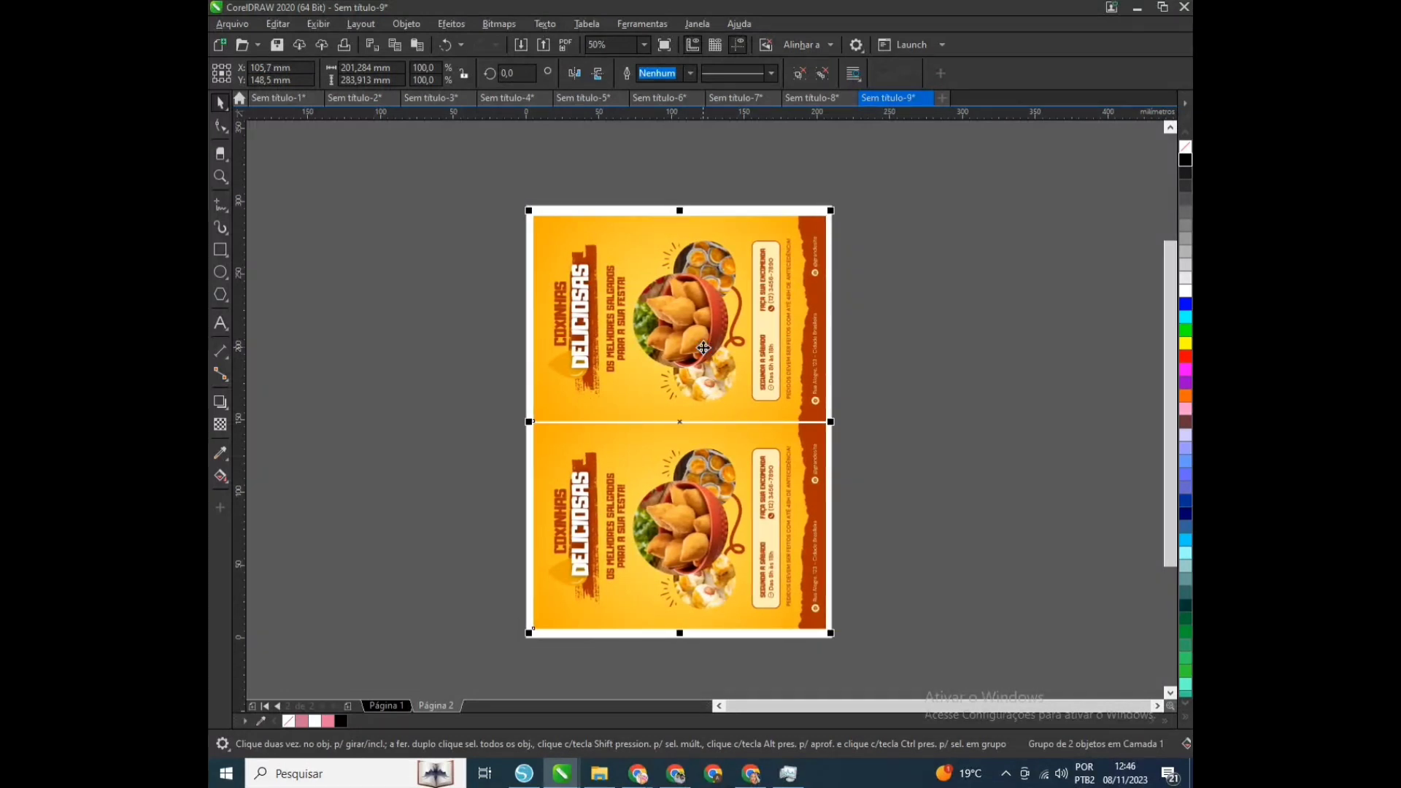
Step: Examine the adjusted flyer margins in the print preview and return to the drawing
left_click(232, 24)
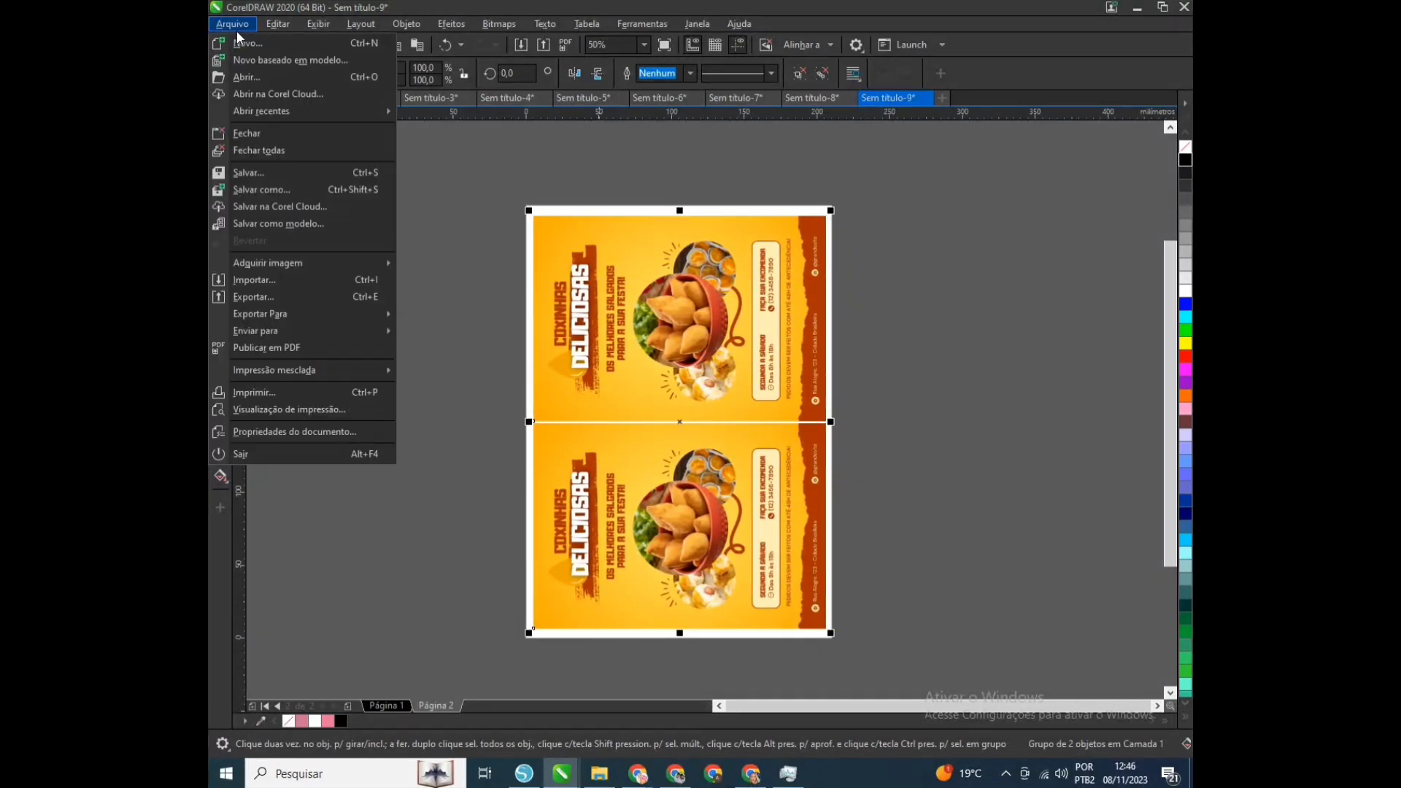
left_click(274, 409)
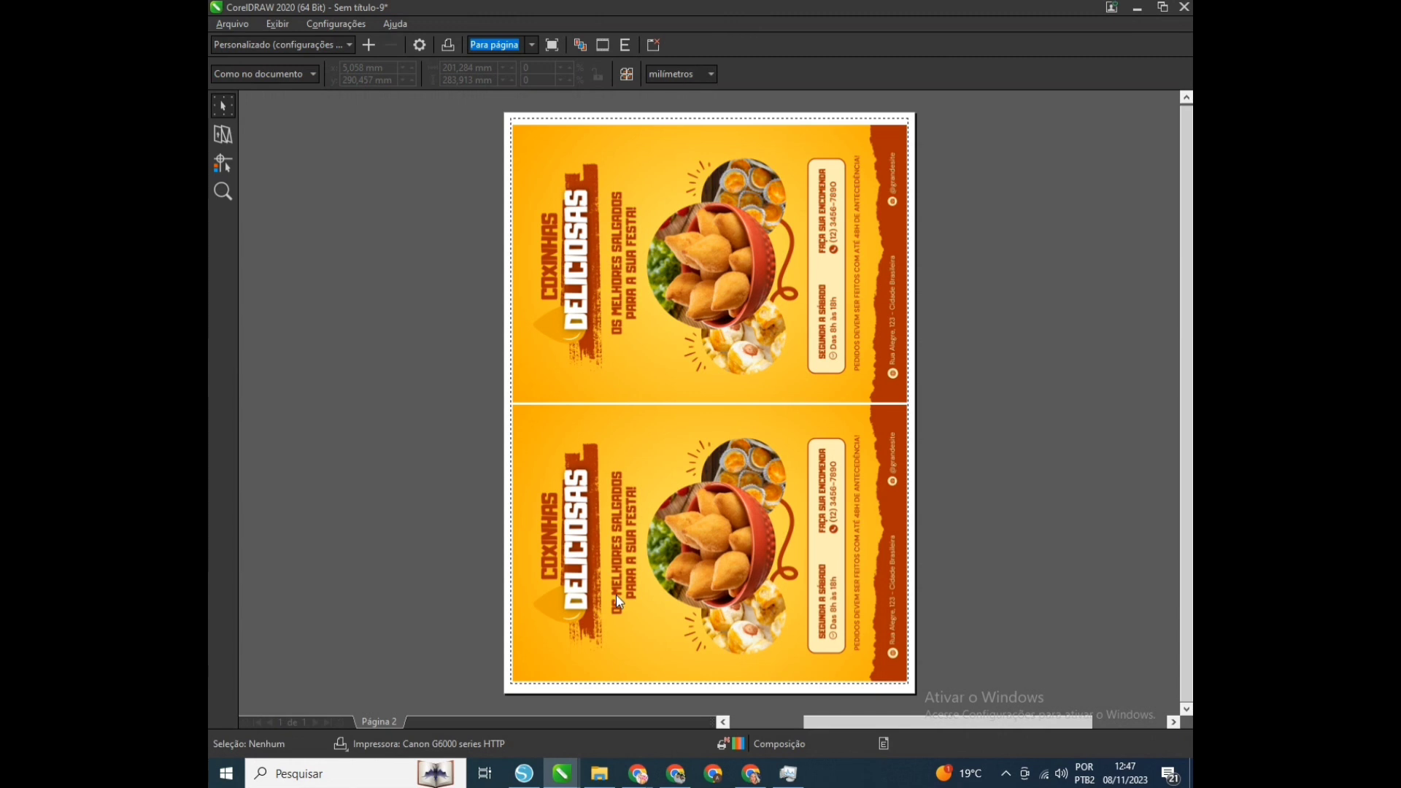
left_click(1183, 8)
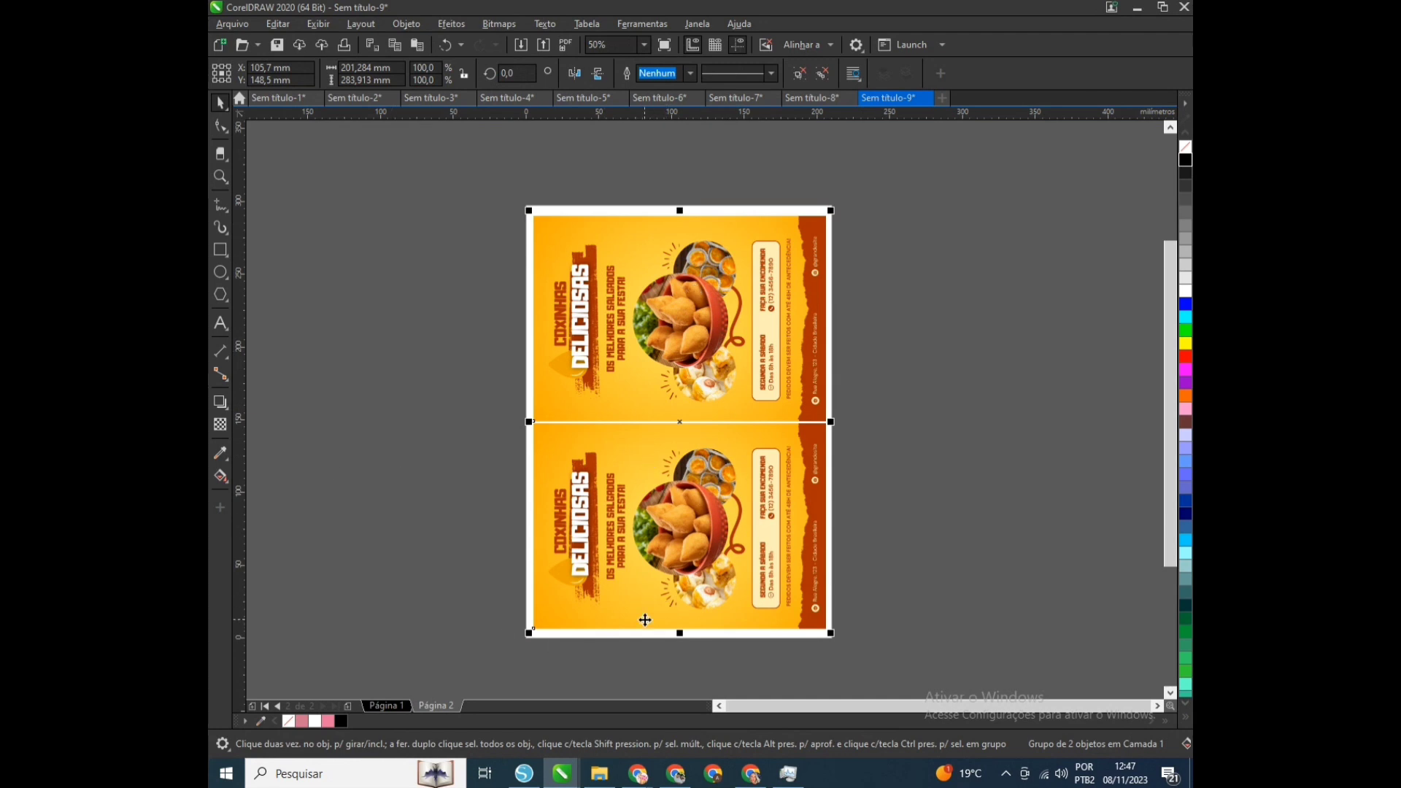
left_click(933, 447)
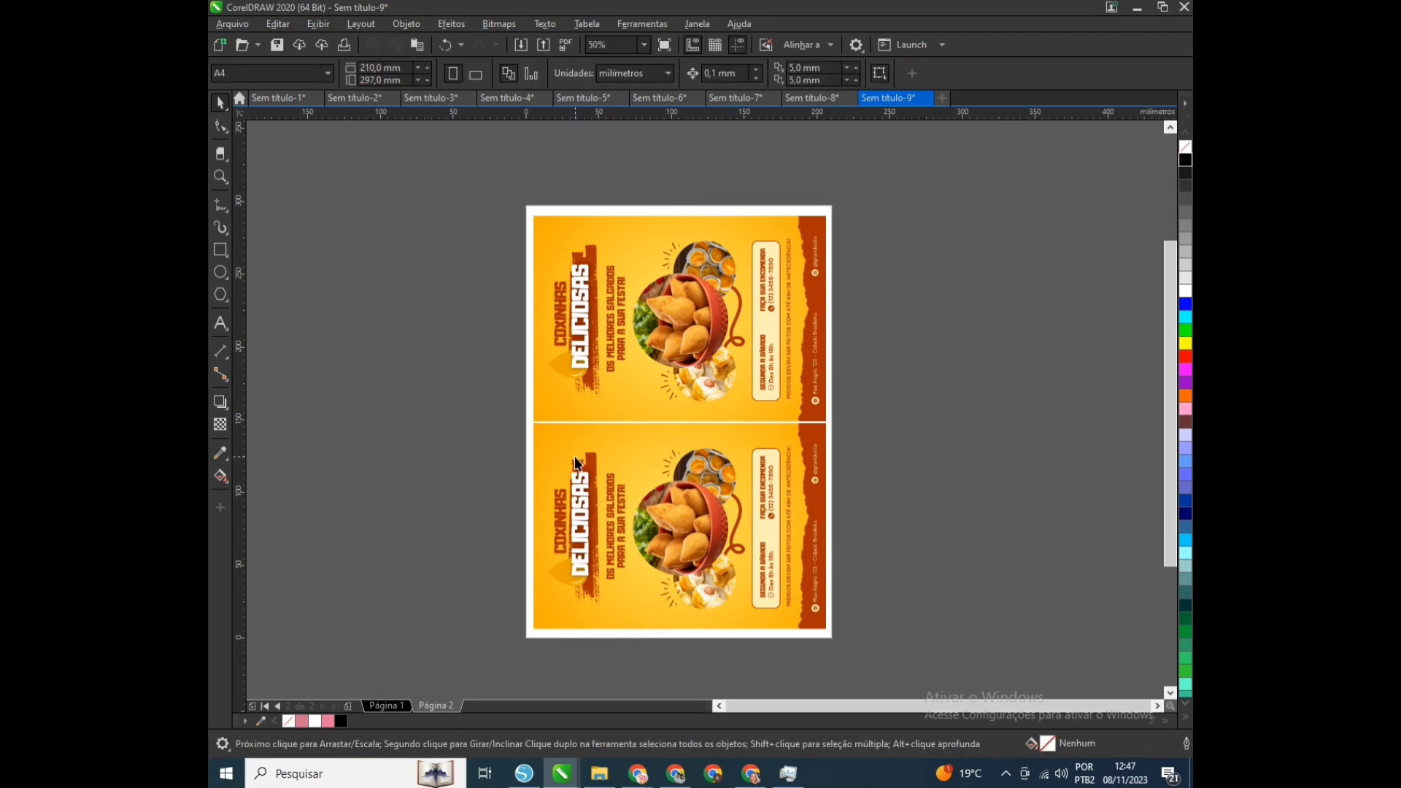
Step: Duplicate page 2 after itself, copying its layers and their contents
left_click(391, 707)
right_click(442, 706)
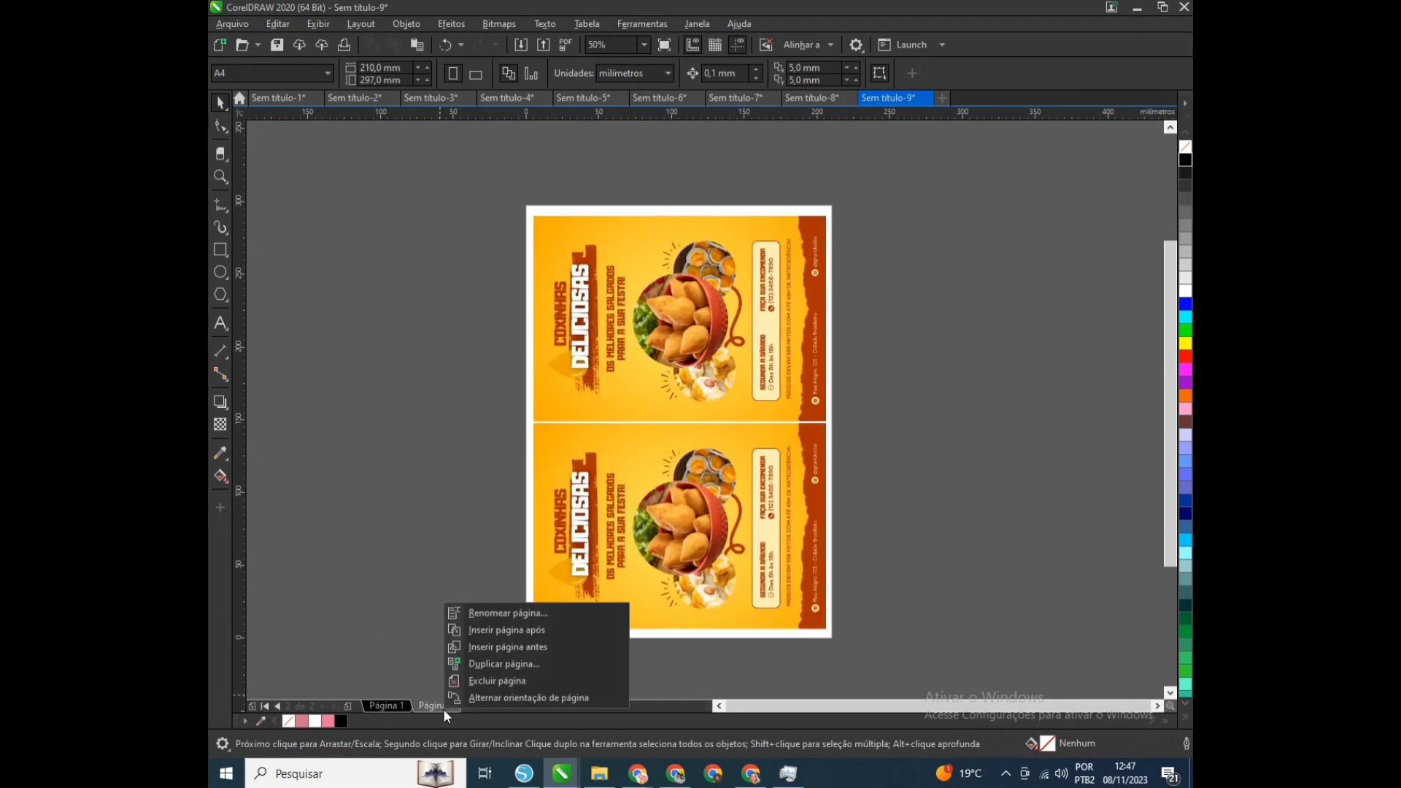
left_click(509, 662)
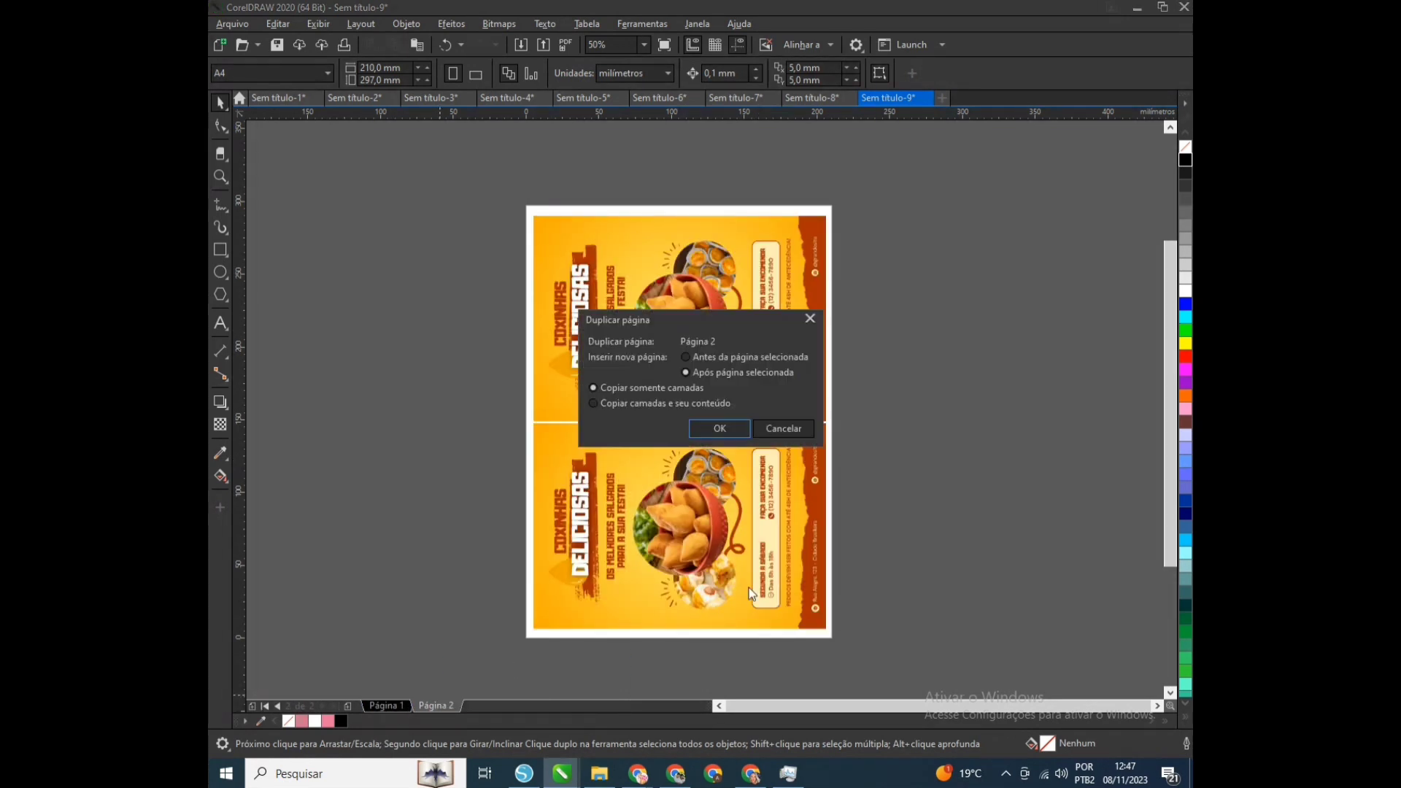
left_click(664, 404)
left_click(711, 427)
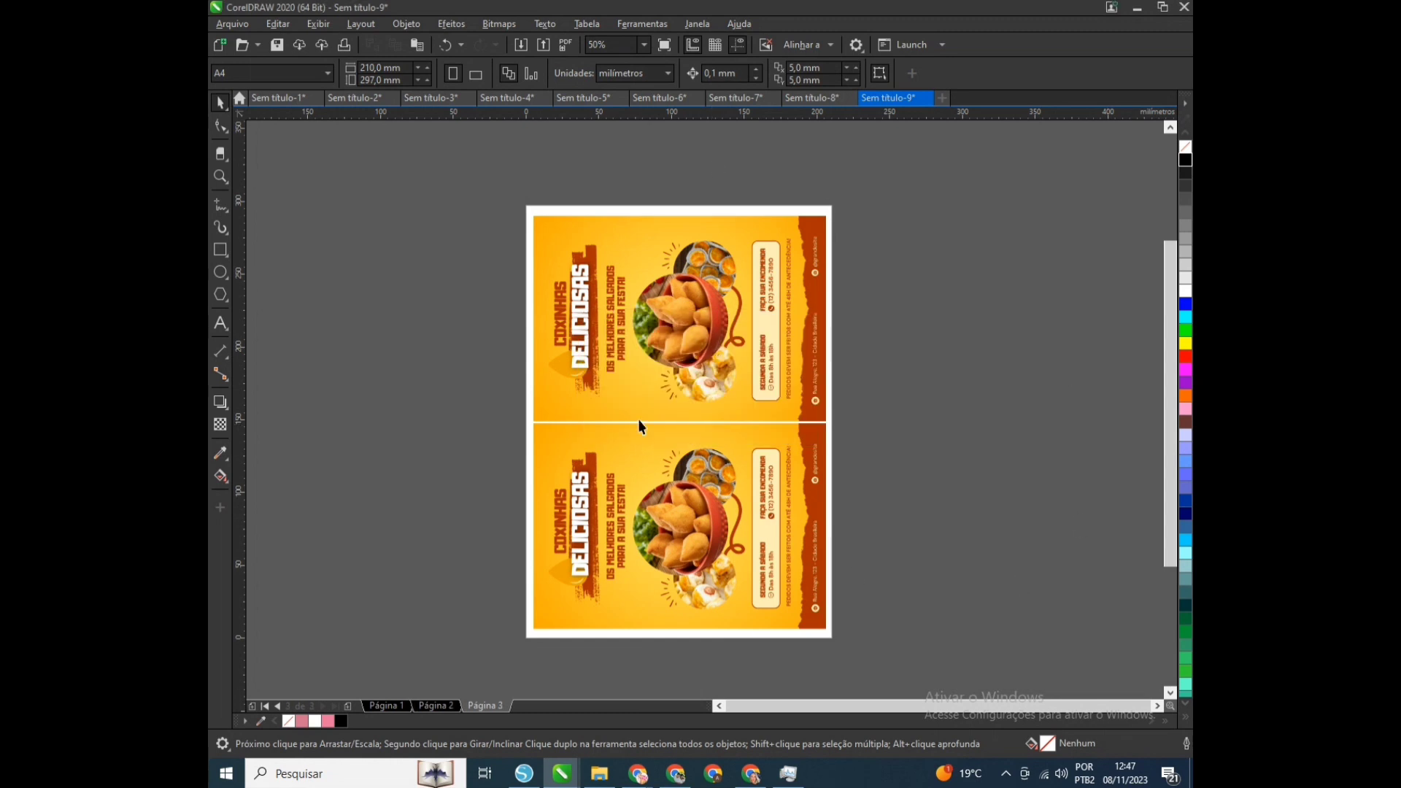
Step: Rotate the grouped flyers on the new page by 90° and mirror them horizontally and vertically so they stand upright
left_click(801, 521)
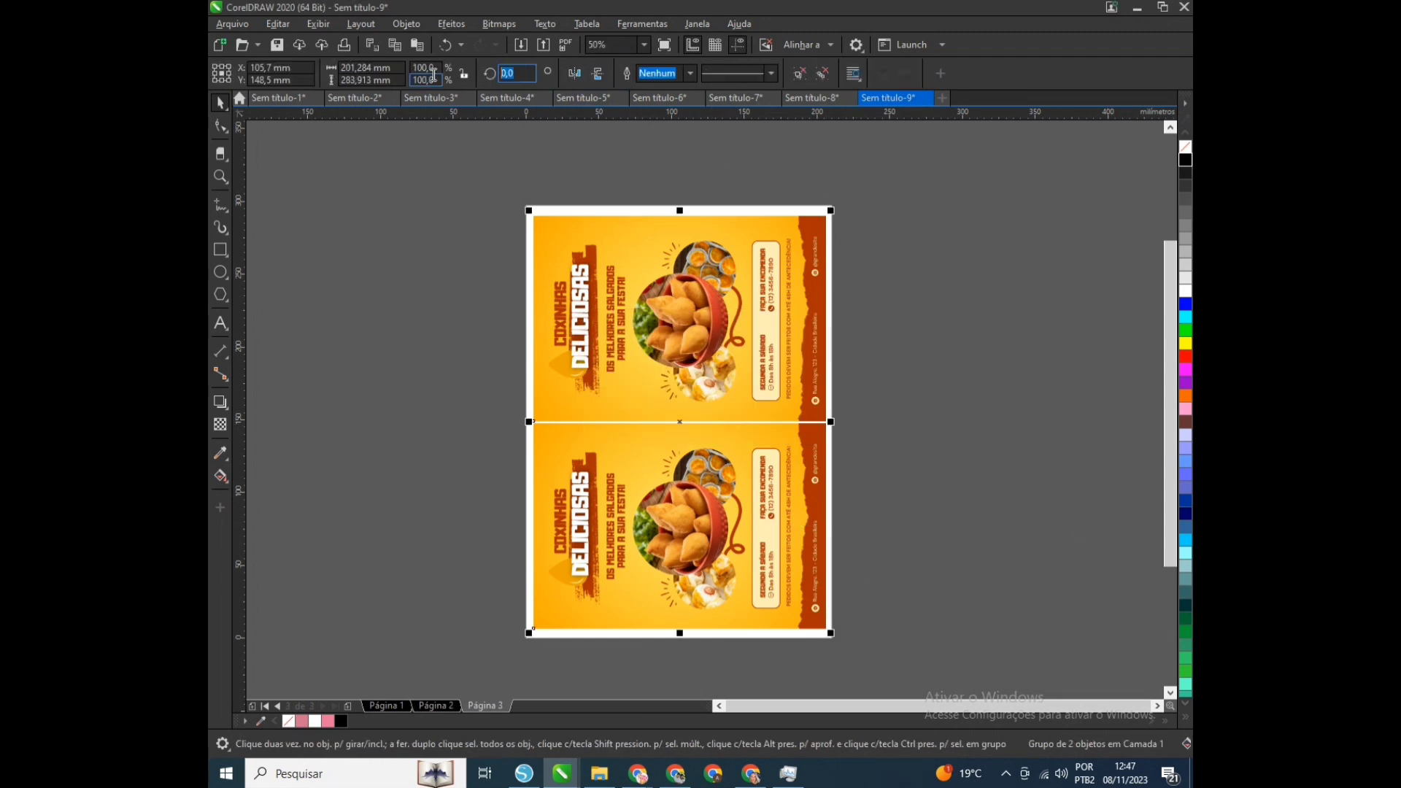
type("90")
key("Return")
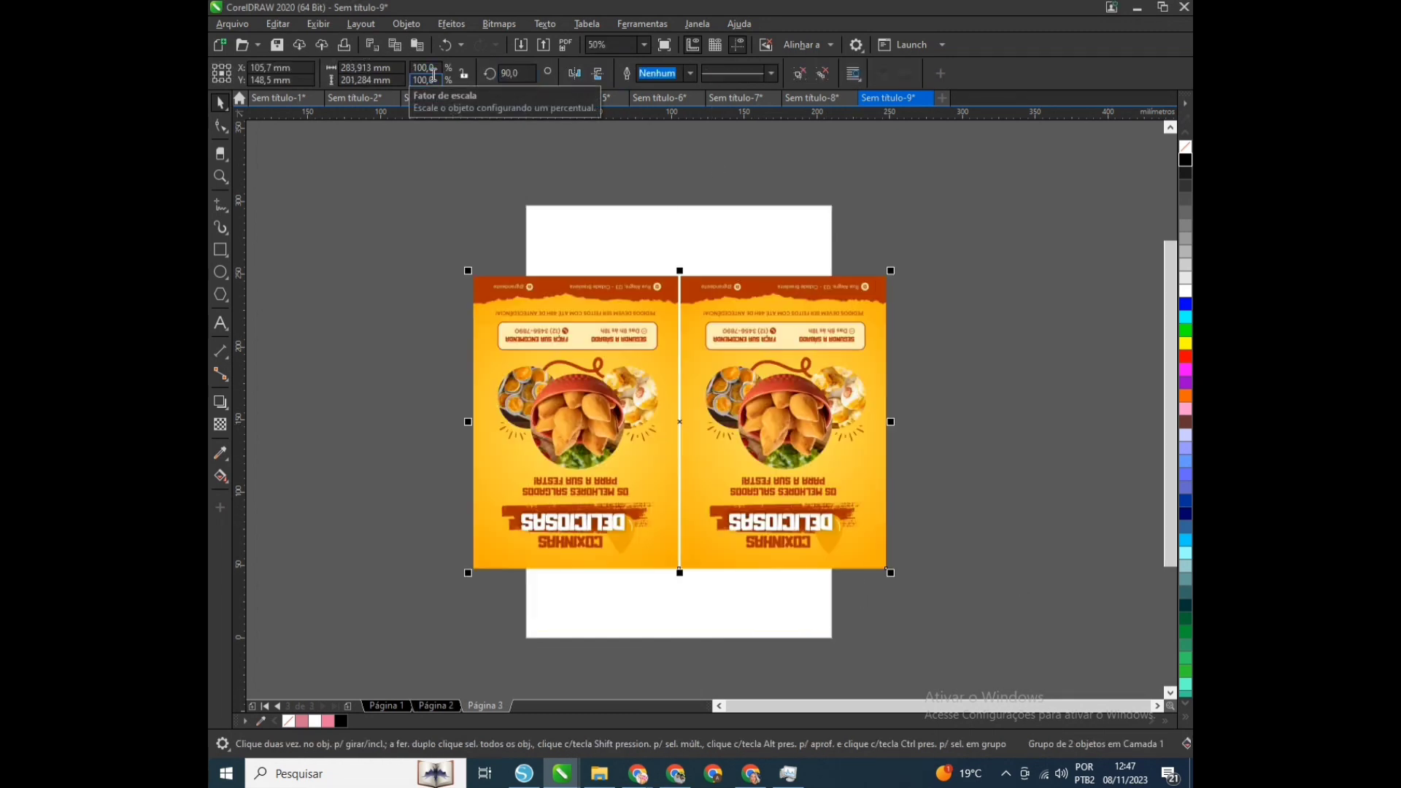
left_click(576, 74)
left_click(598, 73)
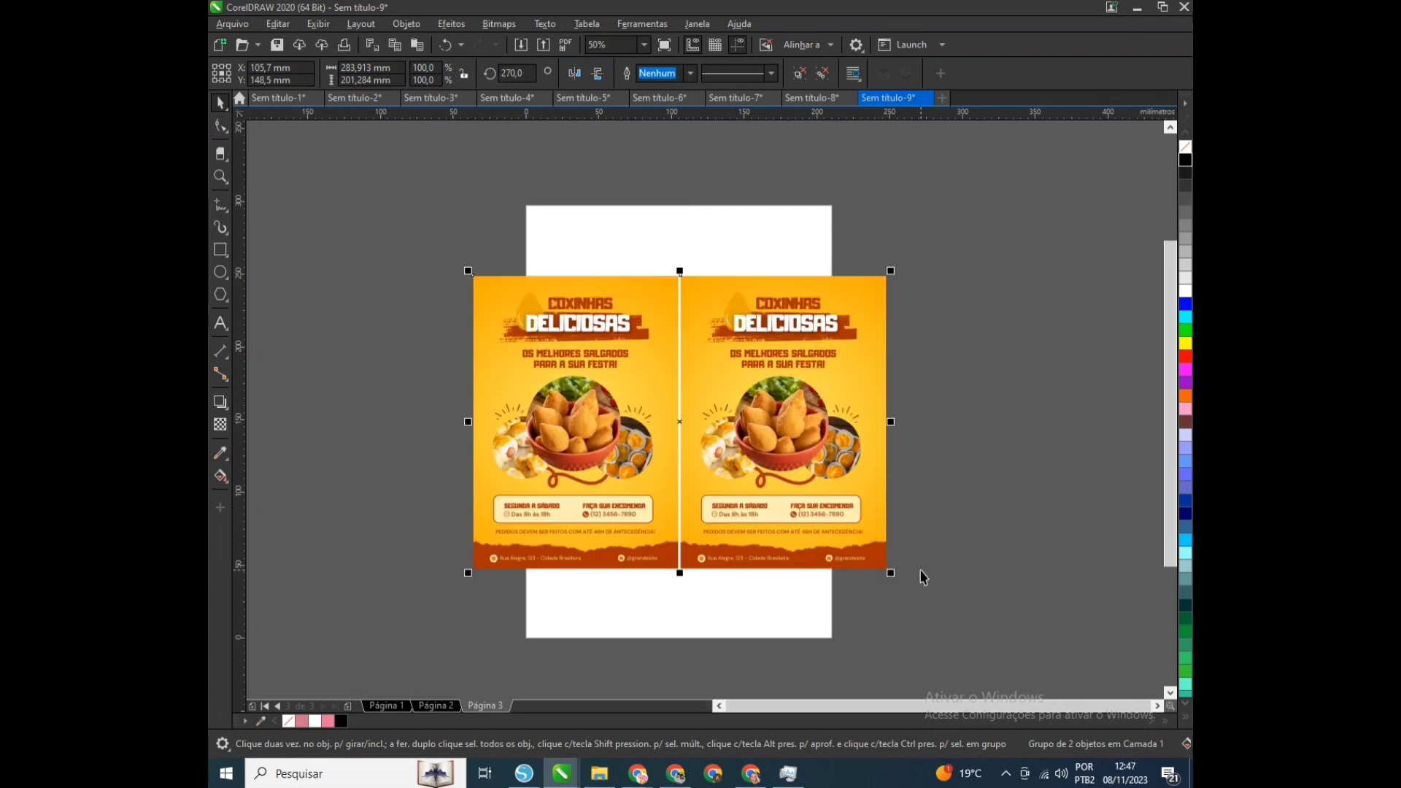
Step: Scale the flyer pair to about 201 × 142 mm on the page's upper half and place a copy on the lower half
left_click_drag(896, 578, 751, 476)
left_click_drag(676, 441, 736, 375)
left_click_drag(815, 412, 830, 431)
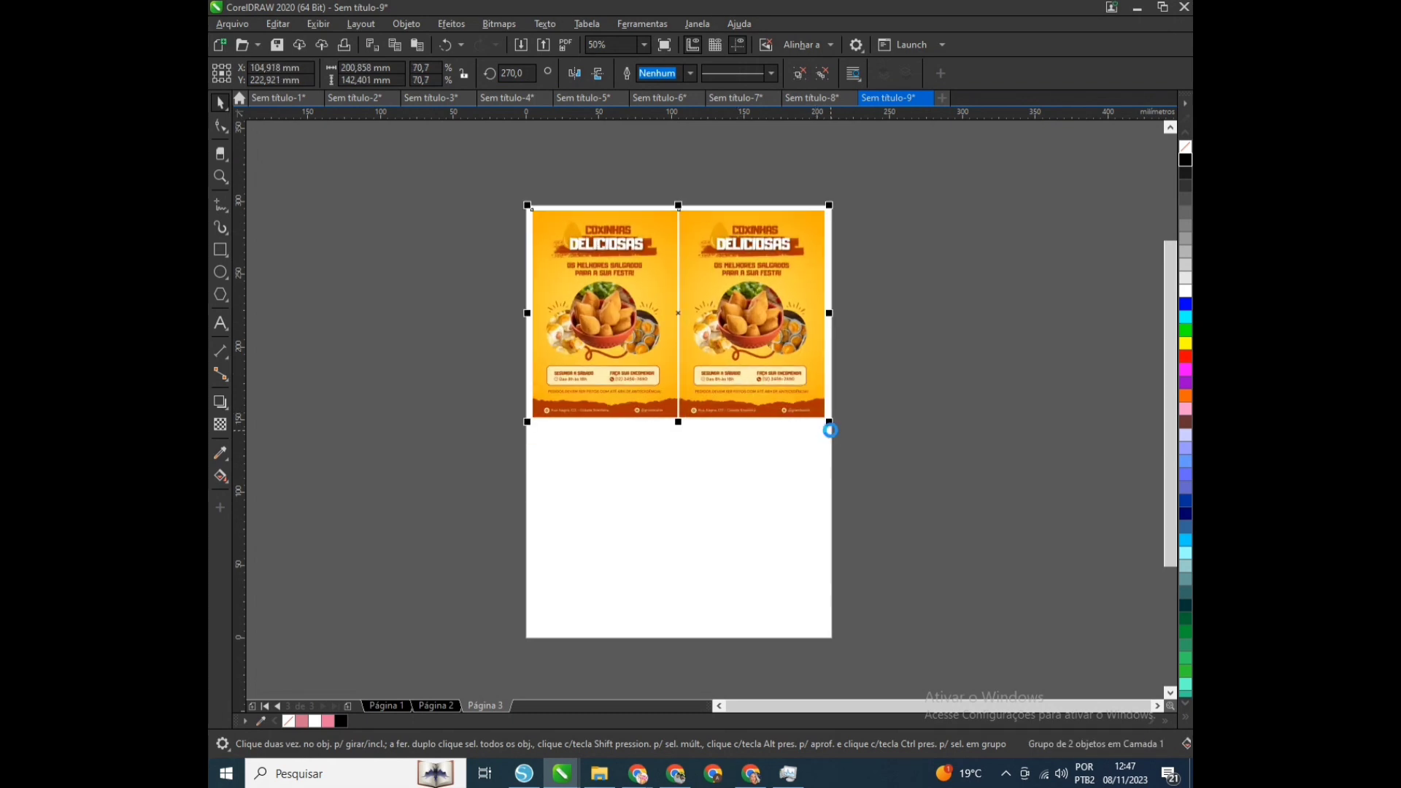
left_click_drag(697, 260, 699, 469)
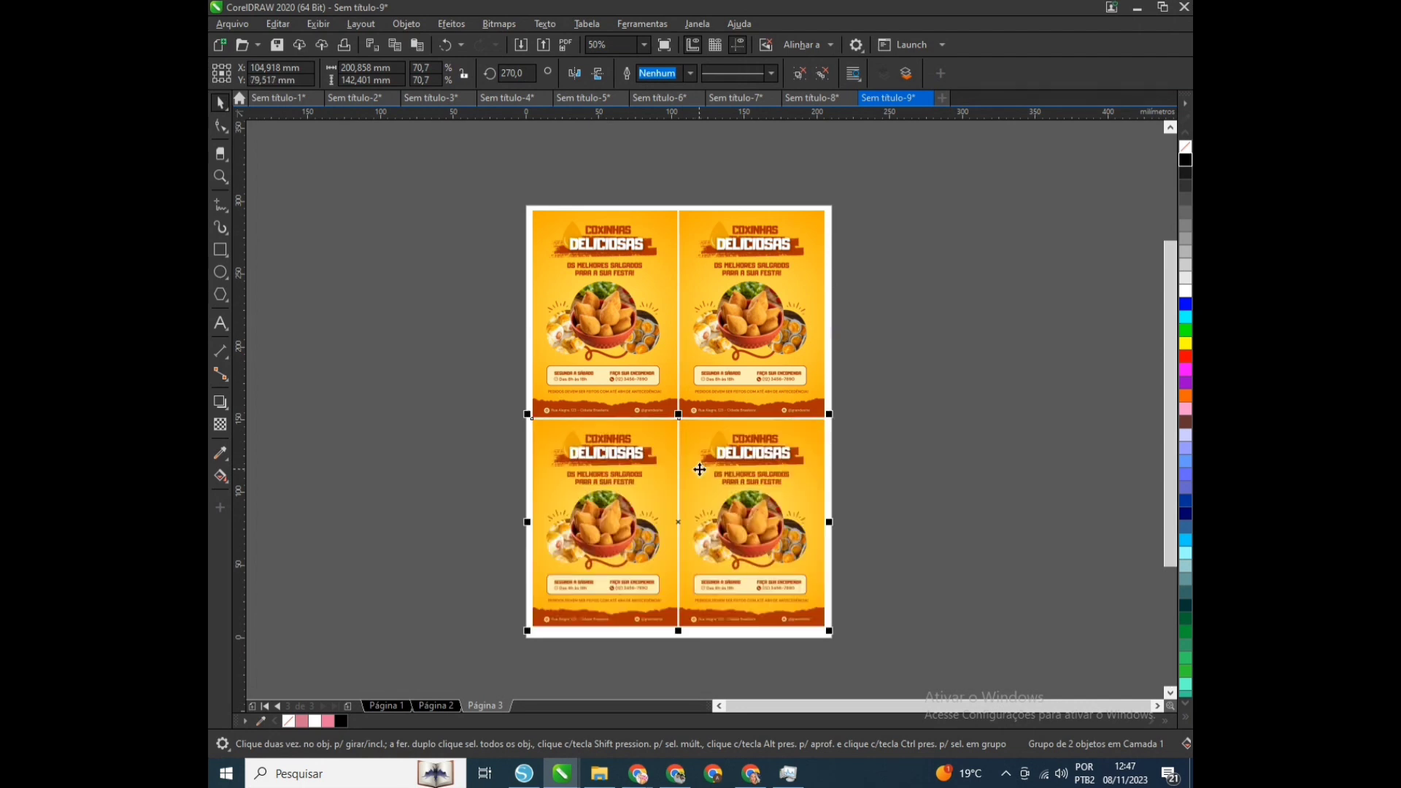
Step: Ungroup the upper pair of flyers and check the size of a single flyer
left_click(1010, 488)
right_click(792, 281)
left_click(832, 325)
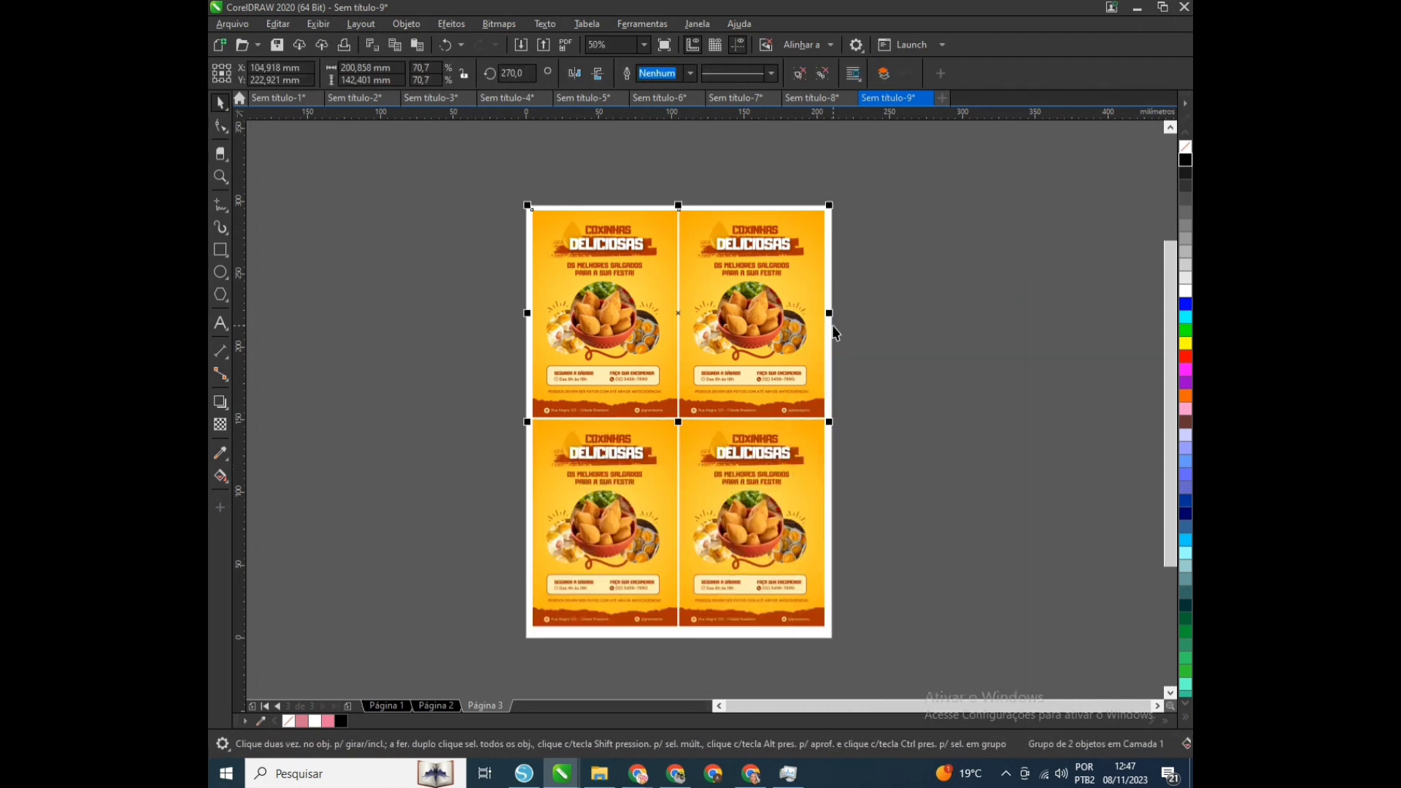
left_click(796, 251)
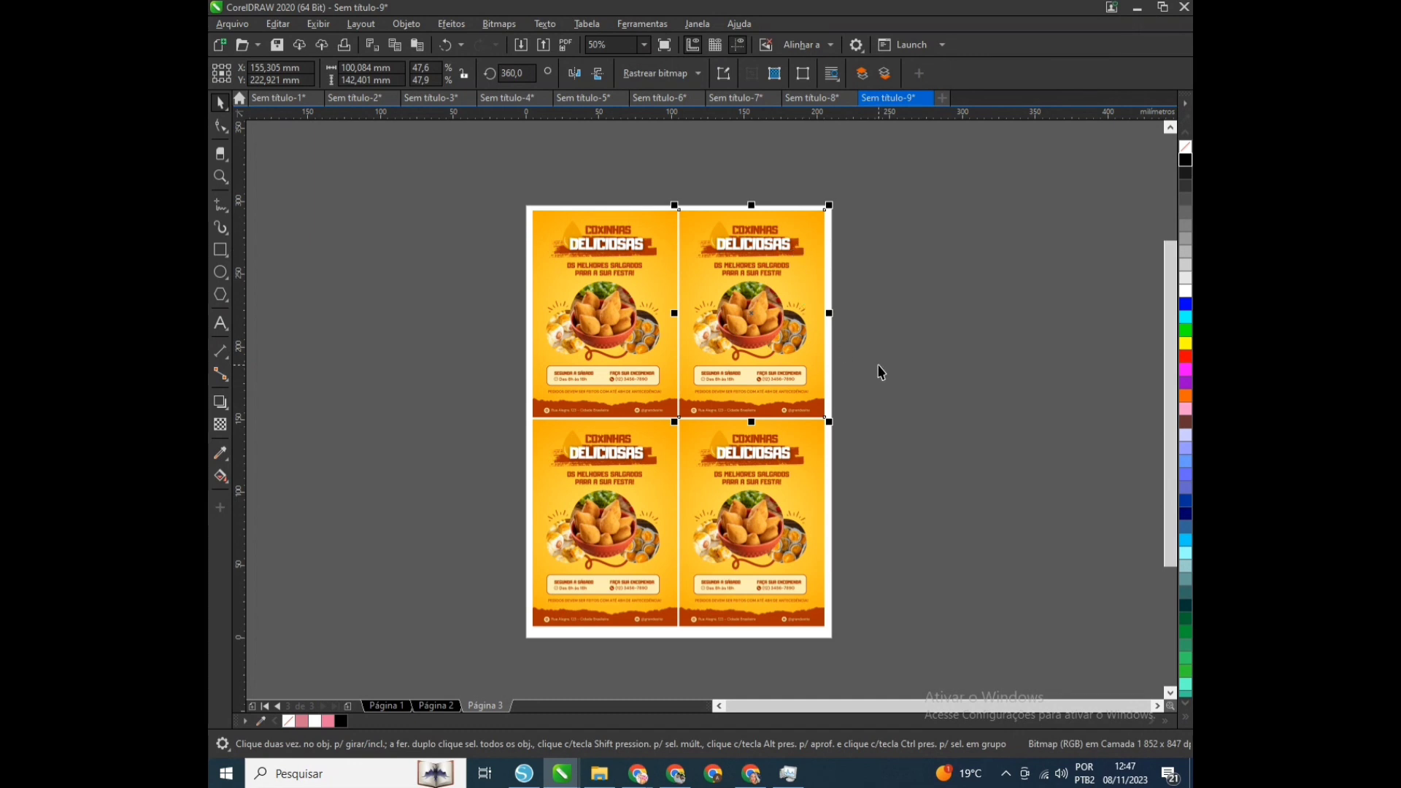
left_click(870, 650)
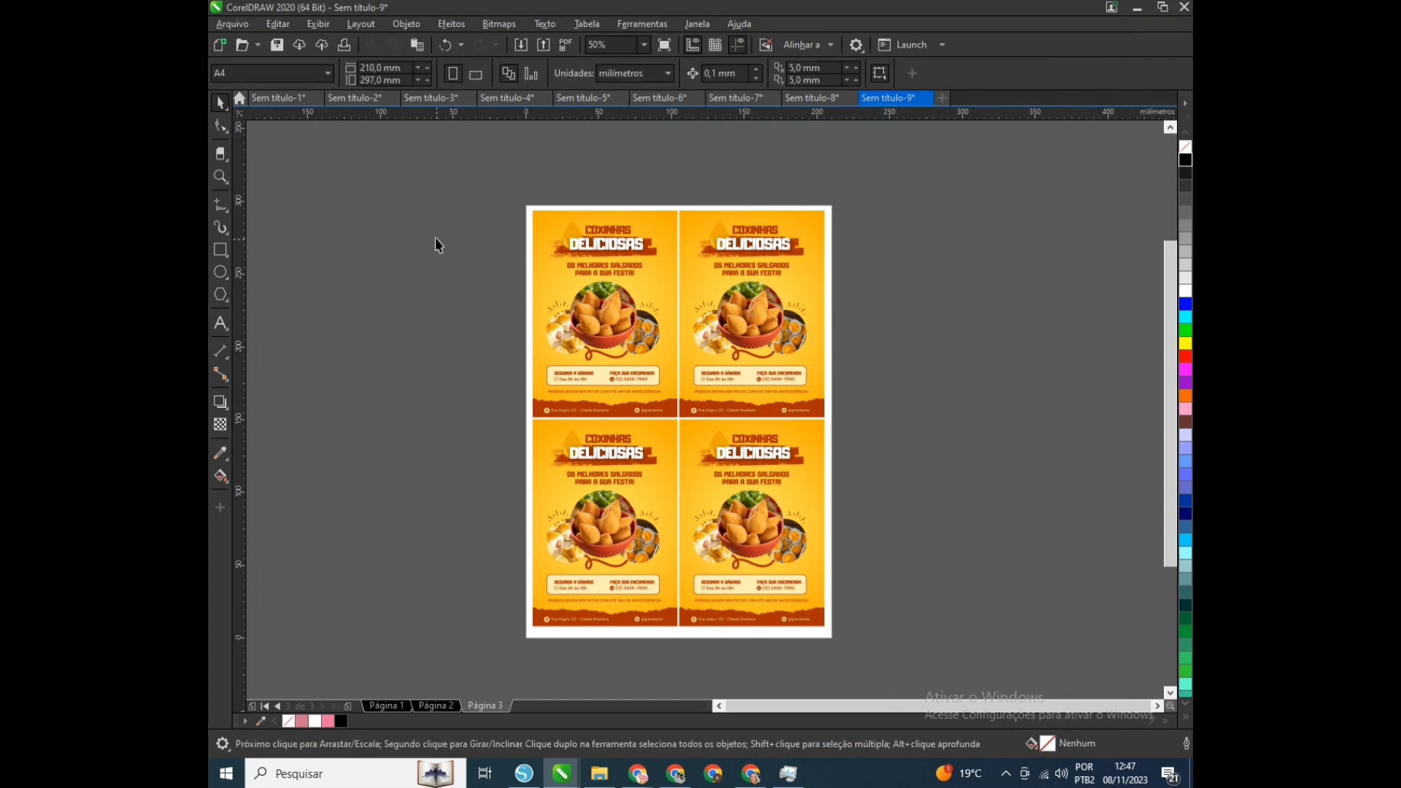
Step: Check the four-flyer page in the print preview and nudge all flyers down to Y 150.6 mm
left_click(235, 23)
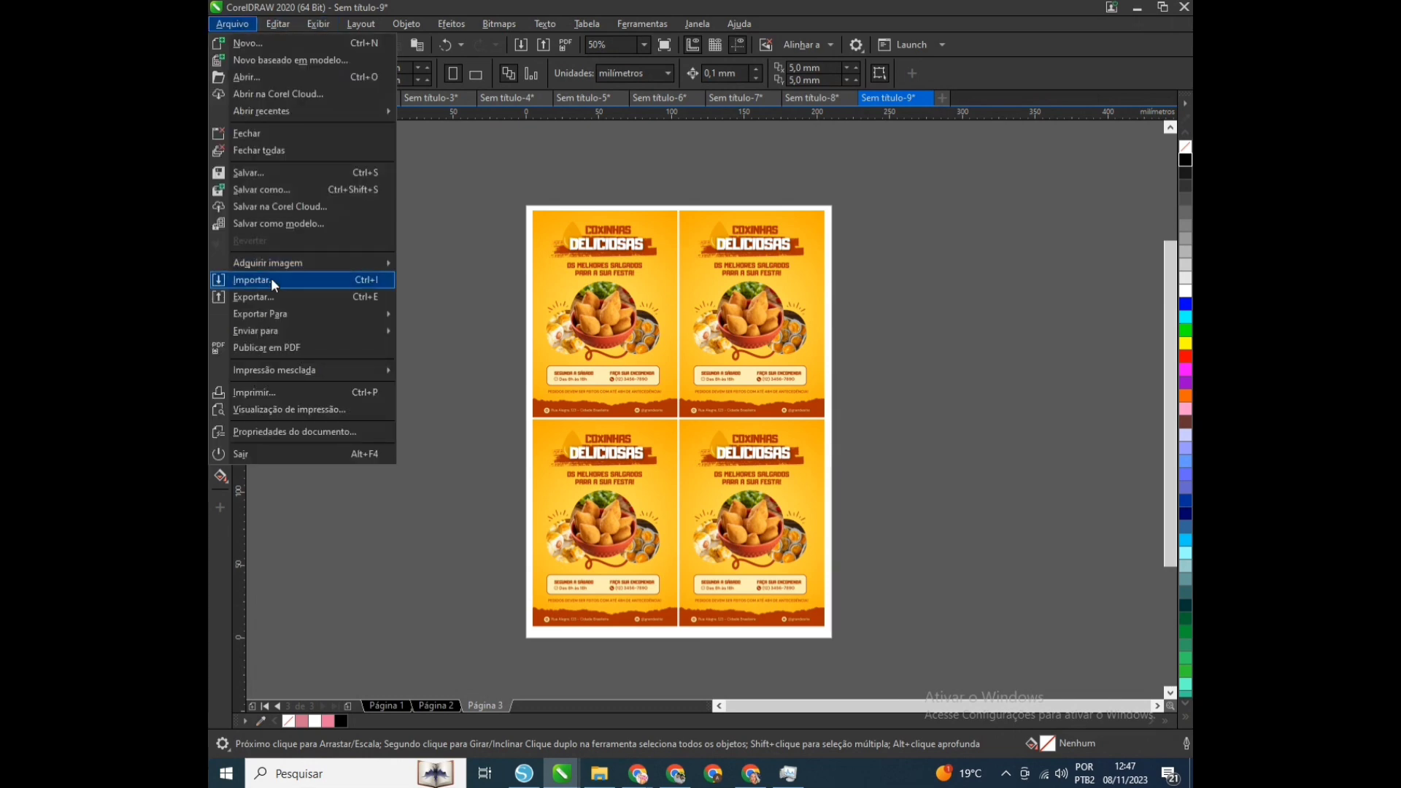
left_click(286, 413)
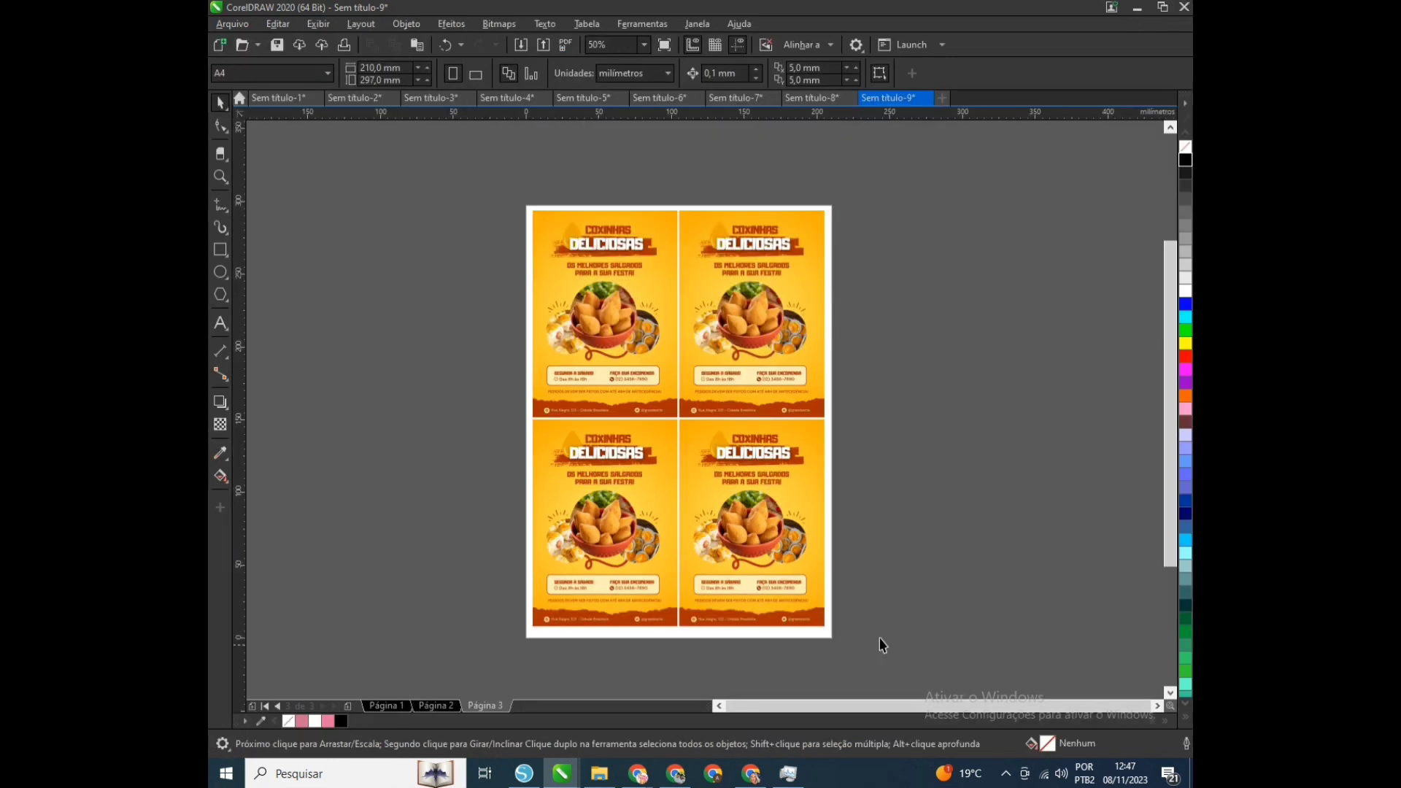
key("ctrl+a")
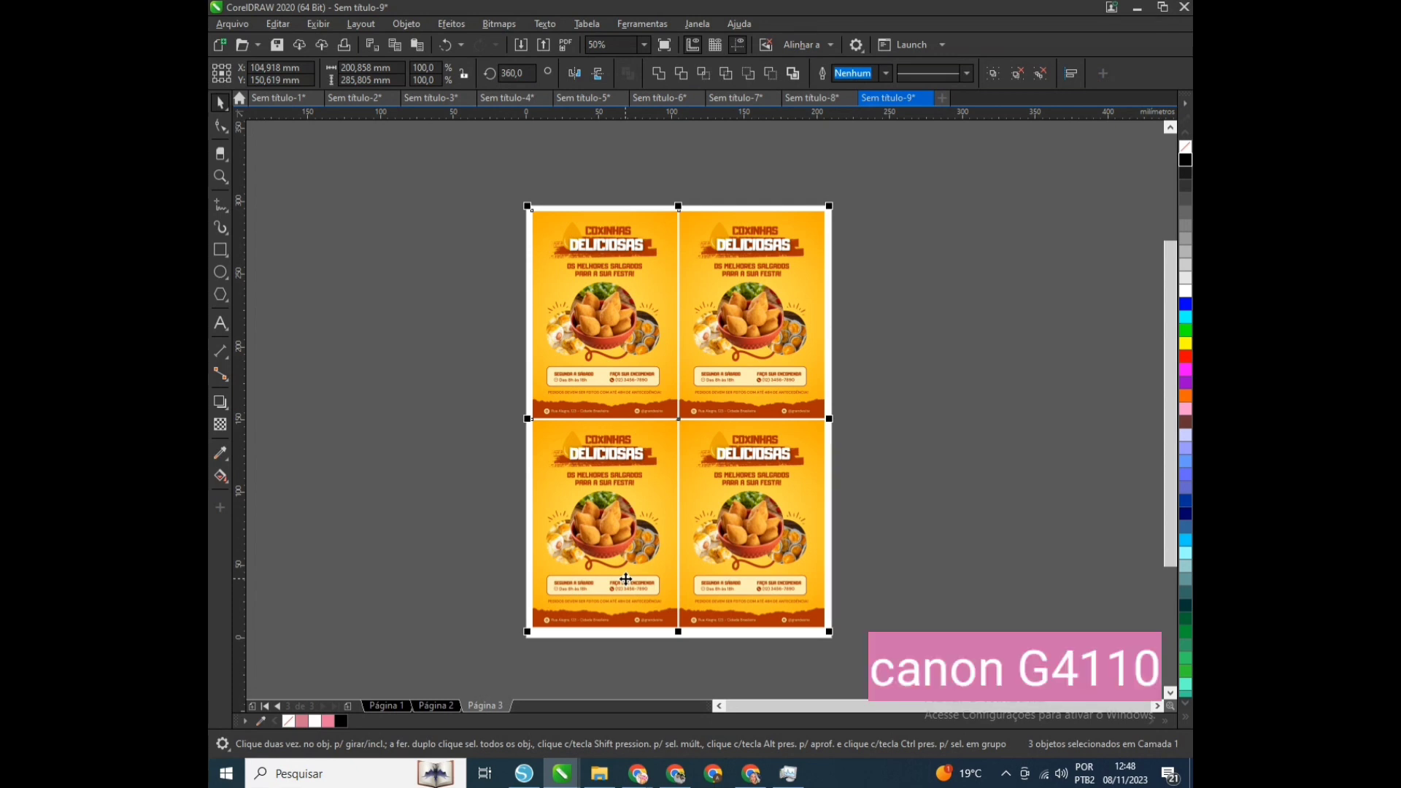
left_click(380, 398)
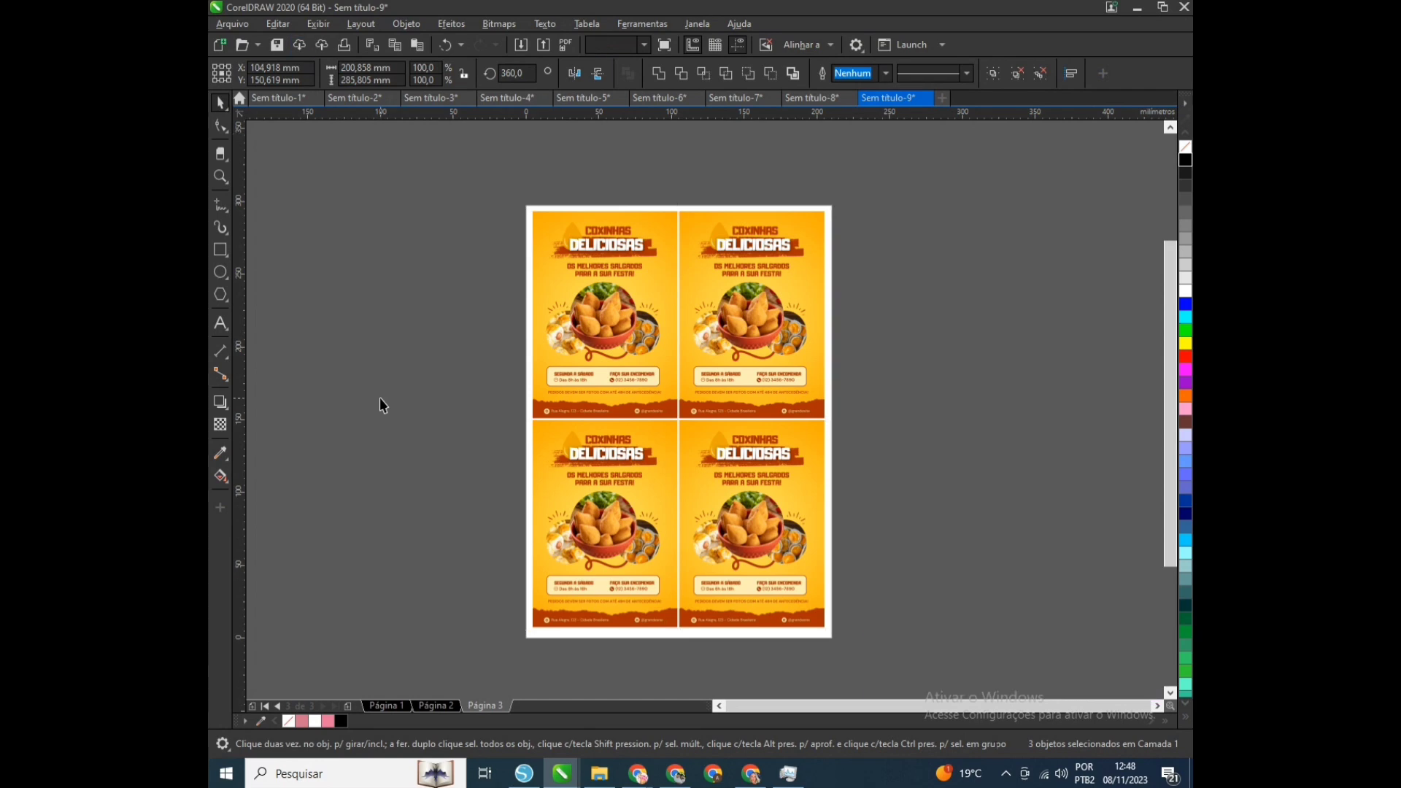
key("ctrl+z")
Step: Examine the two-flyer page's margins in the print preview and return to the drawing
left_click(232, 24)
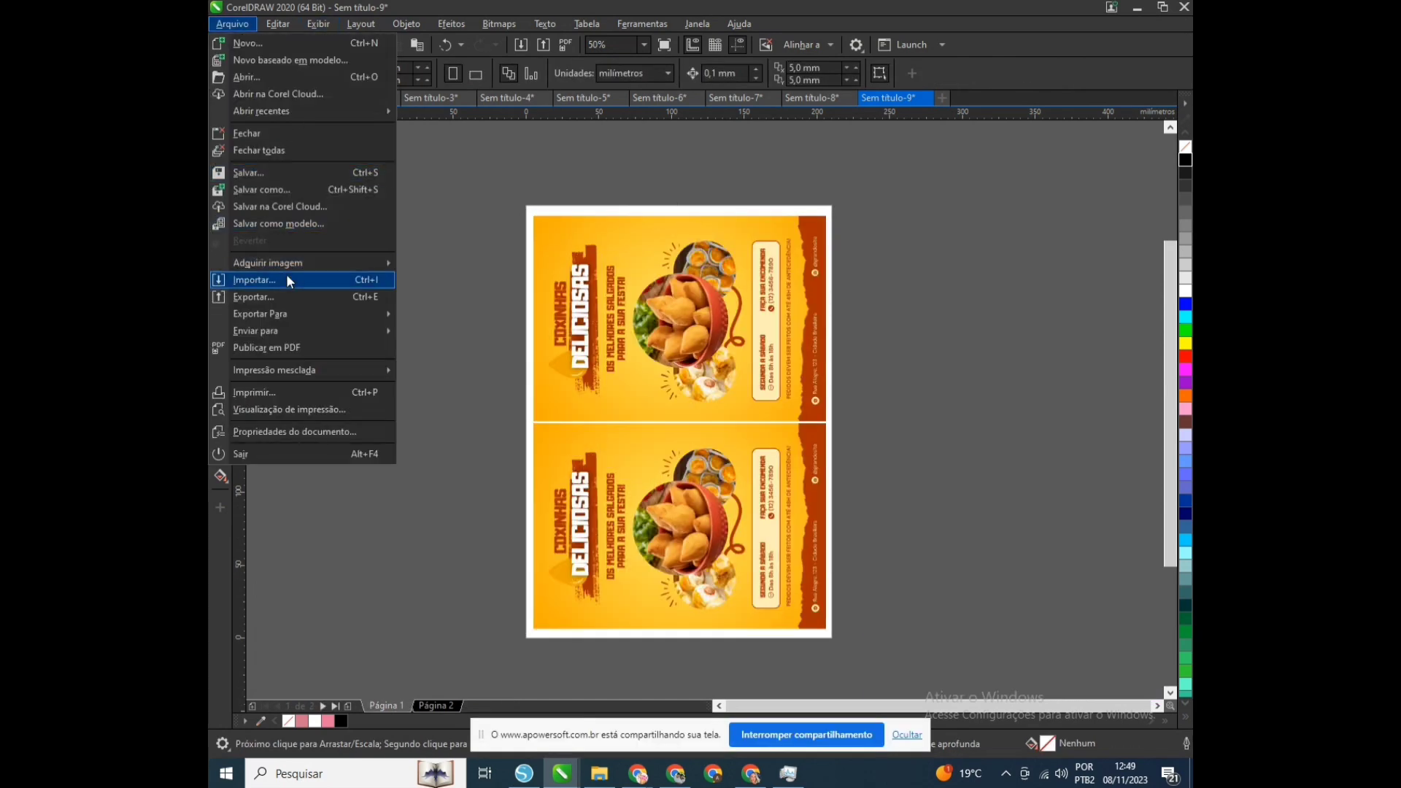
key("Escape")
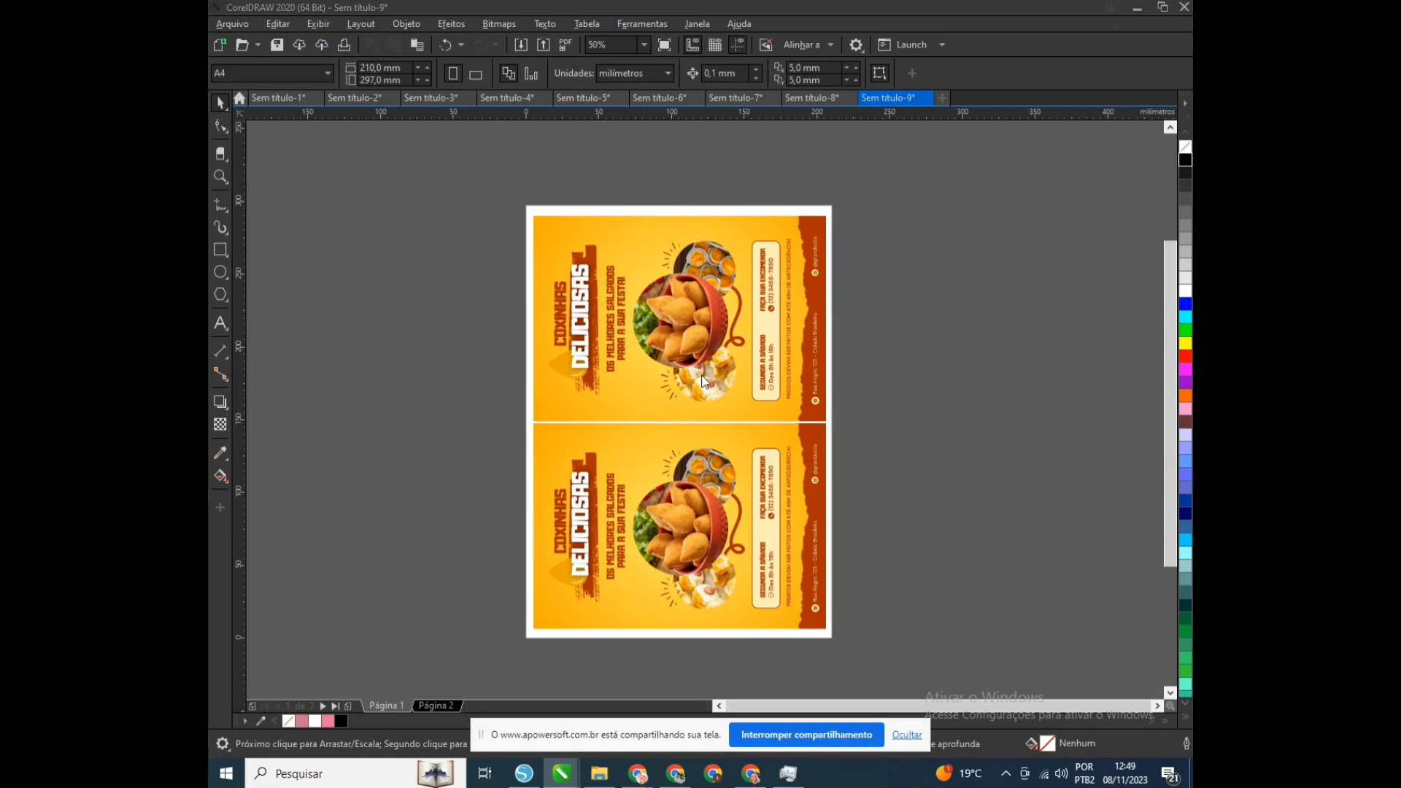
left_click(1053, 209)
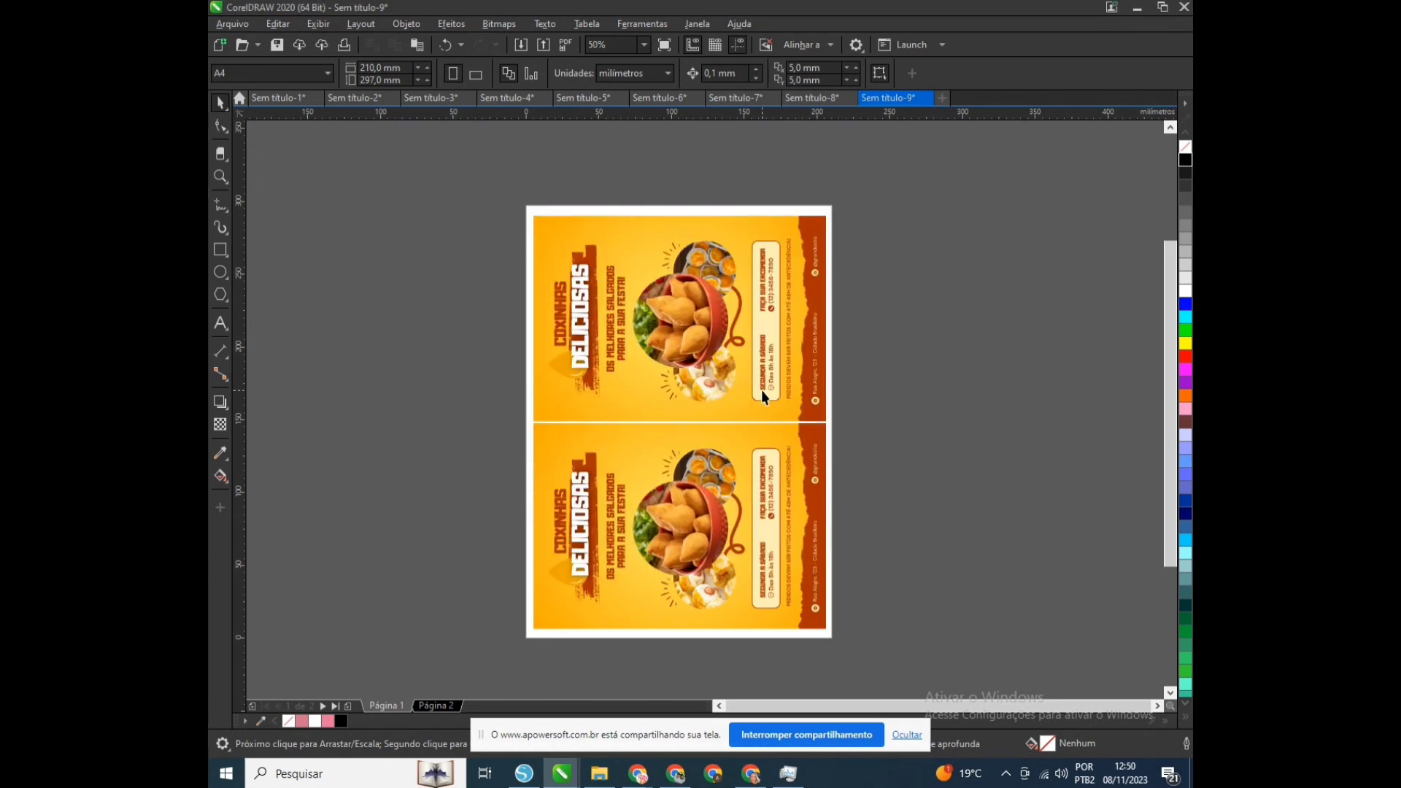
left_click(232, 24)
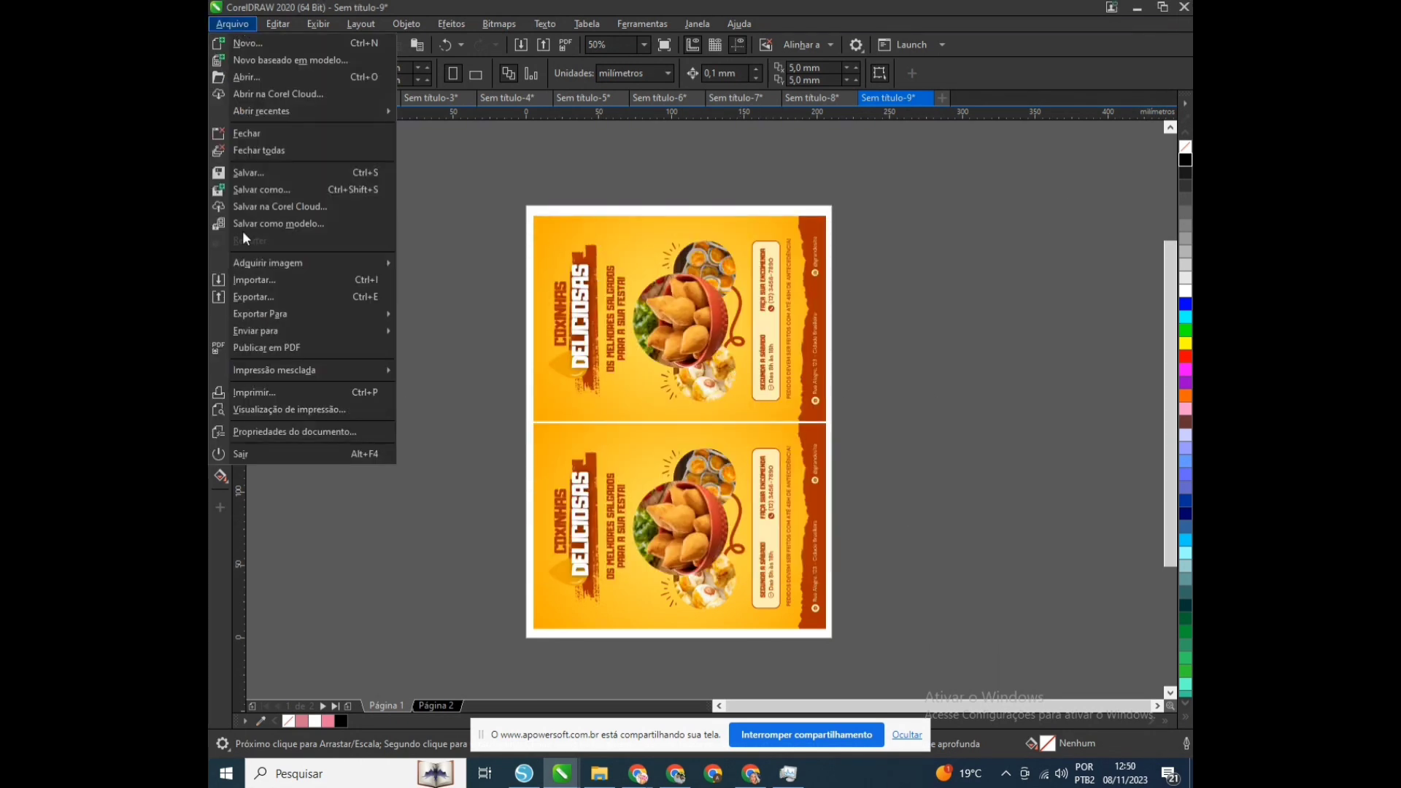
left_click(284, 408)
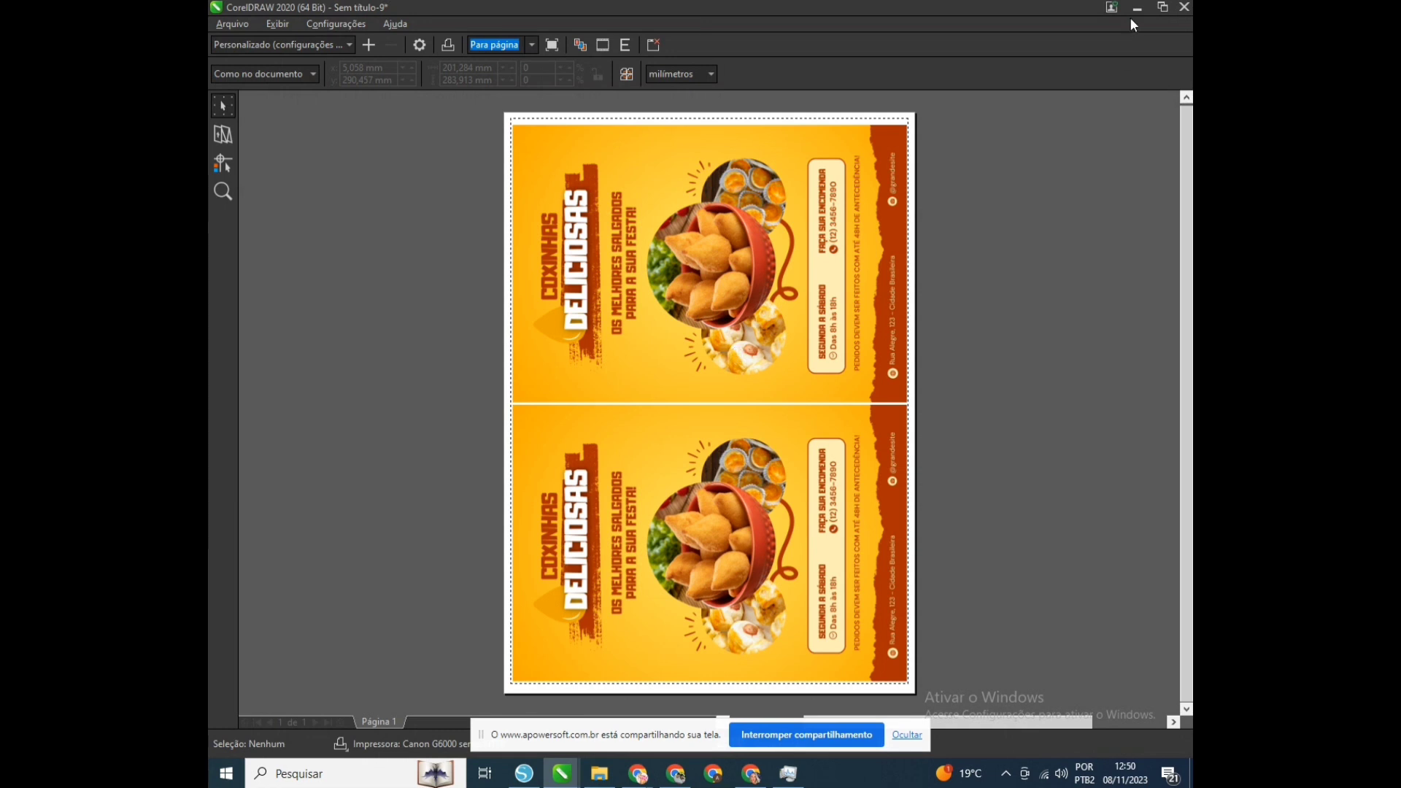
left_click(1178, 10)
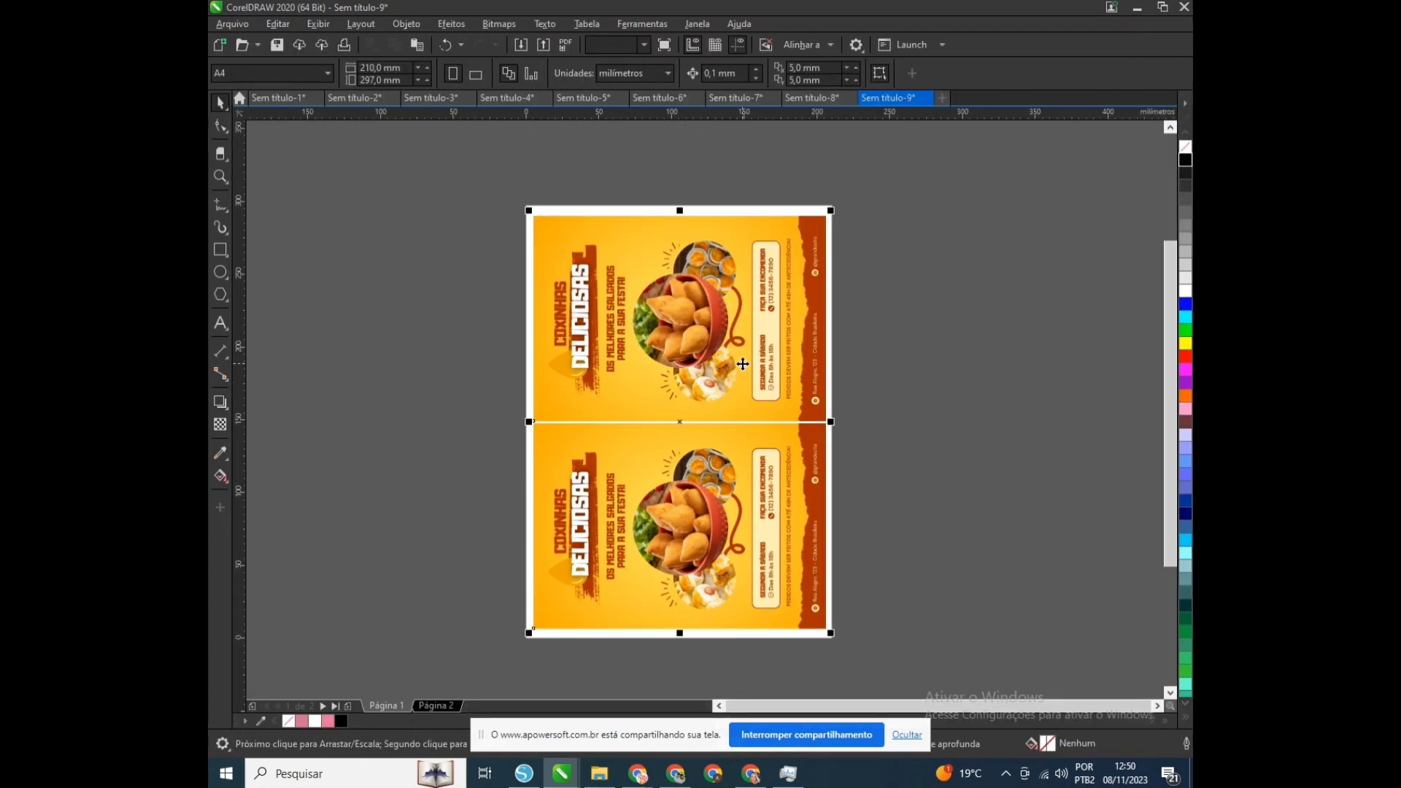
Step: Ungroup the two flyers on page 1 and check the size of one flyer on each page
right_click(747, 287)
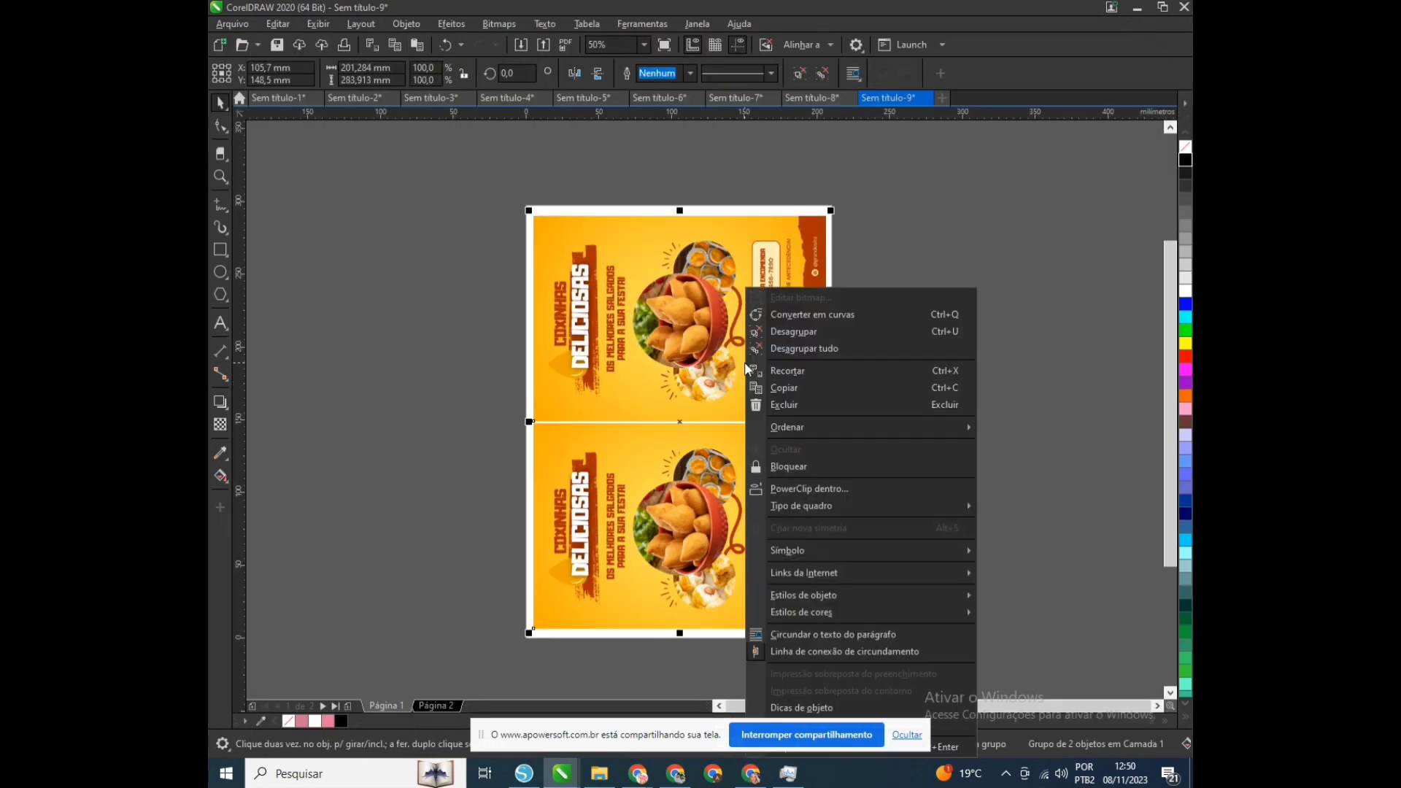
left_click(799, 332)
left_click(702, 292)
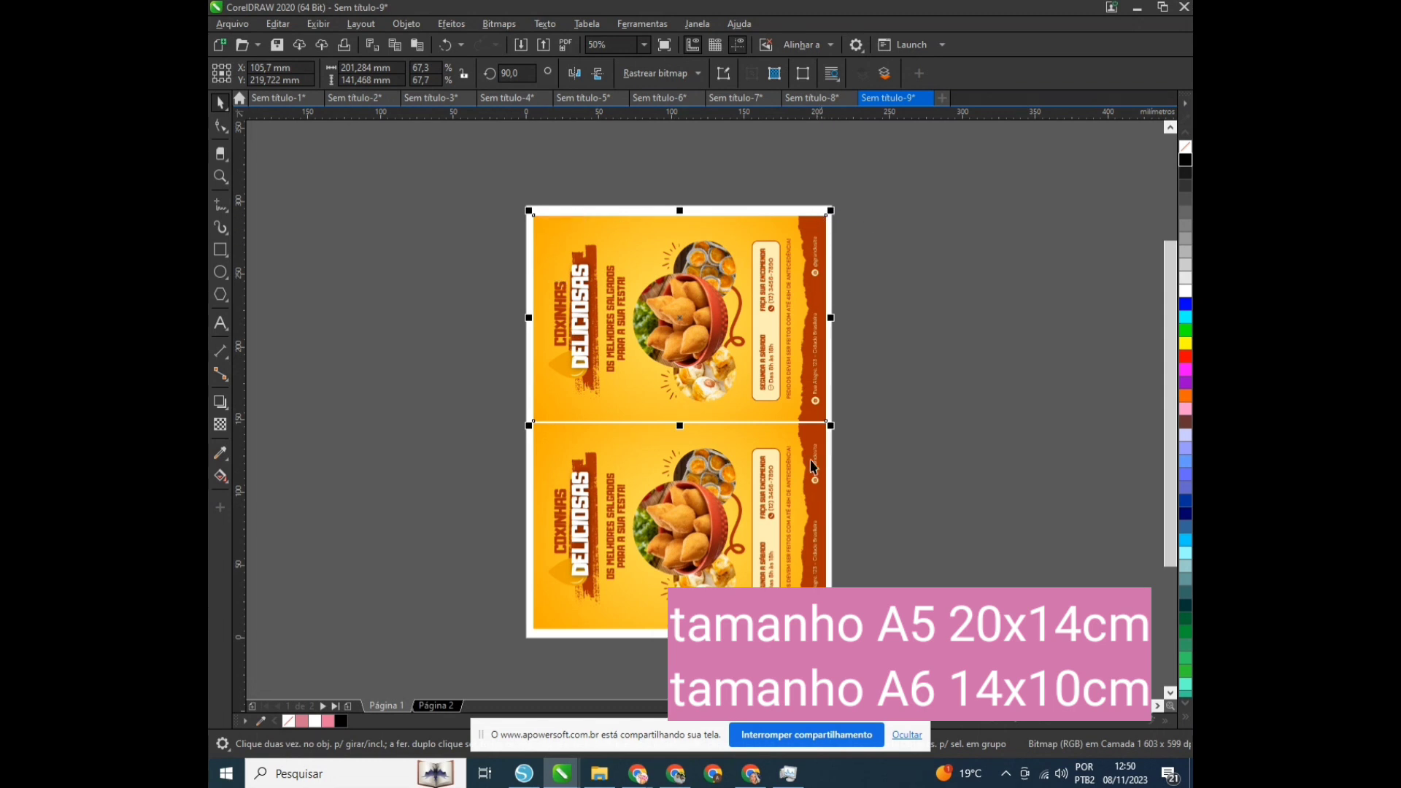
left_click(443, 705)
left_click(545, 266)
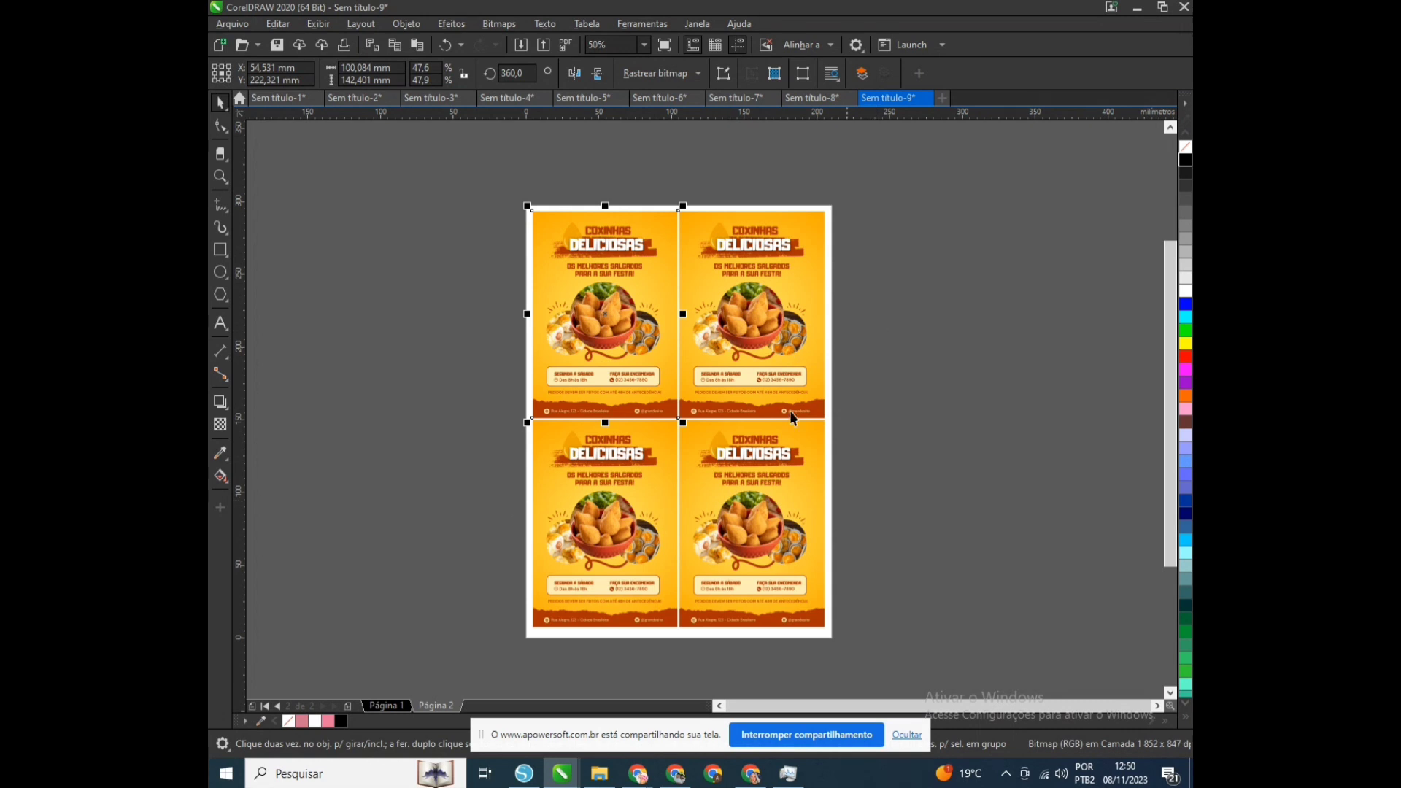
Step: For printing the four-flyer page, set the Canon printer's media type to Fotográfico Profis. Brilhante and the print quality to Alta
left_click(232, 24)
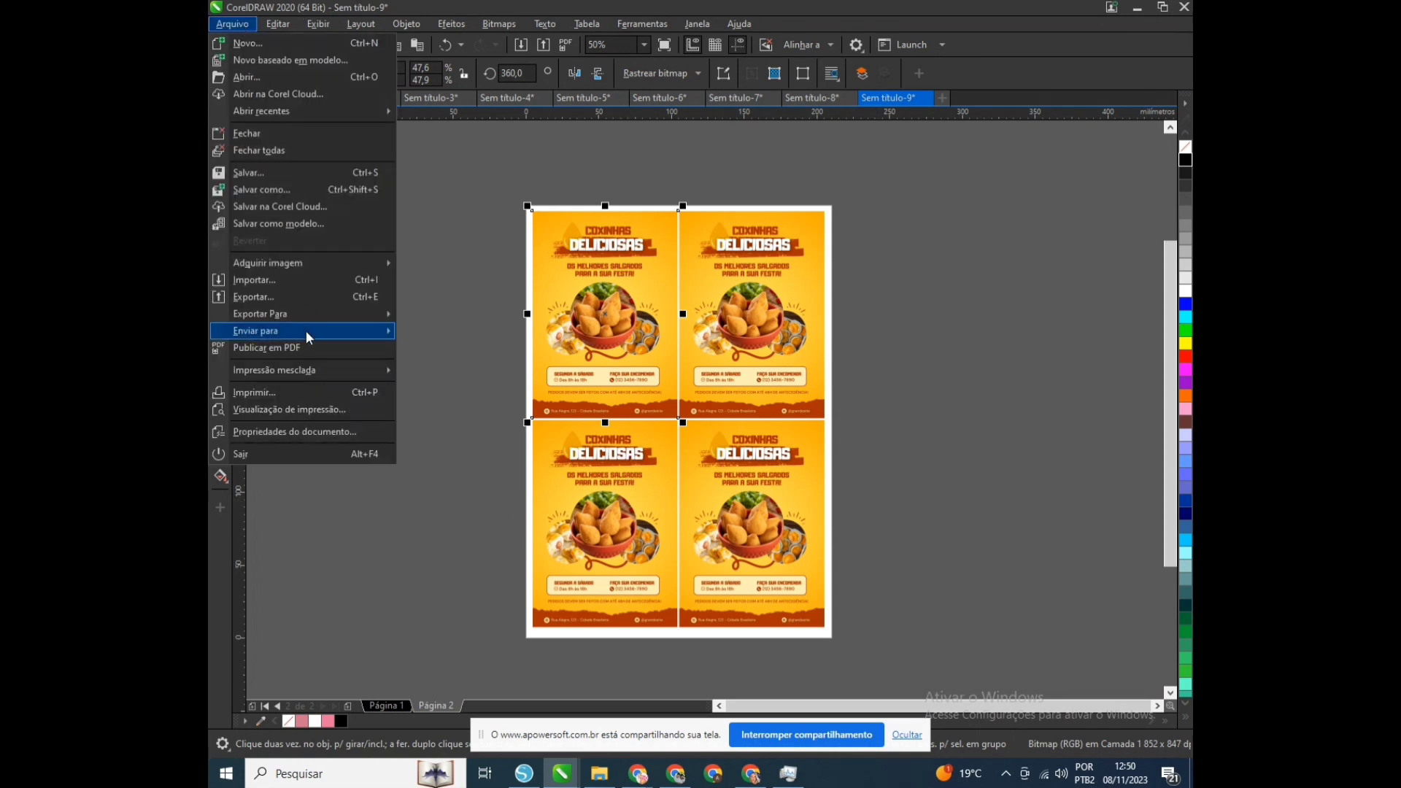
left_click(306, 392)
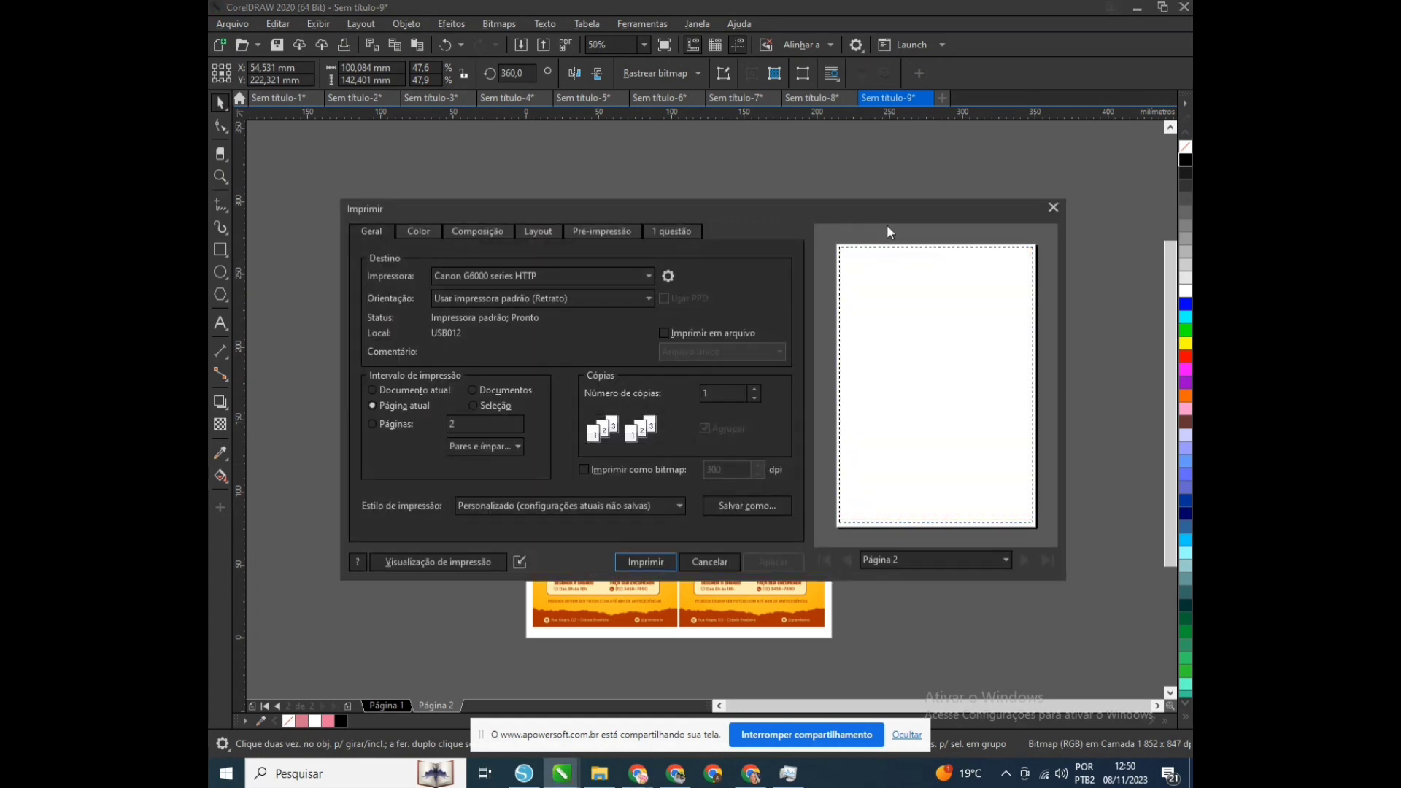
left_click(669, 276)
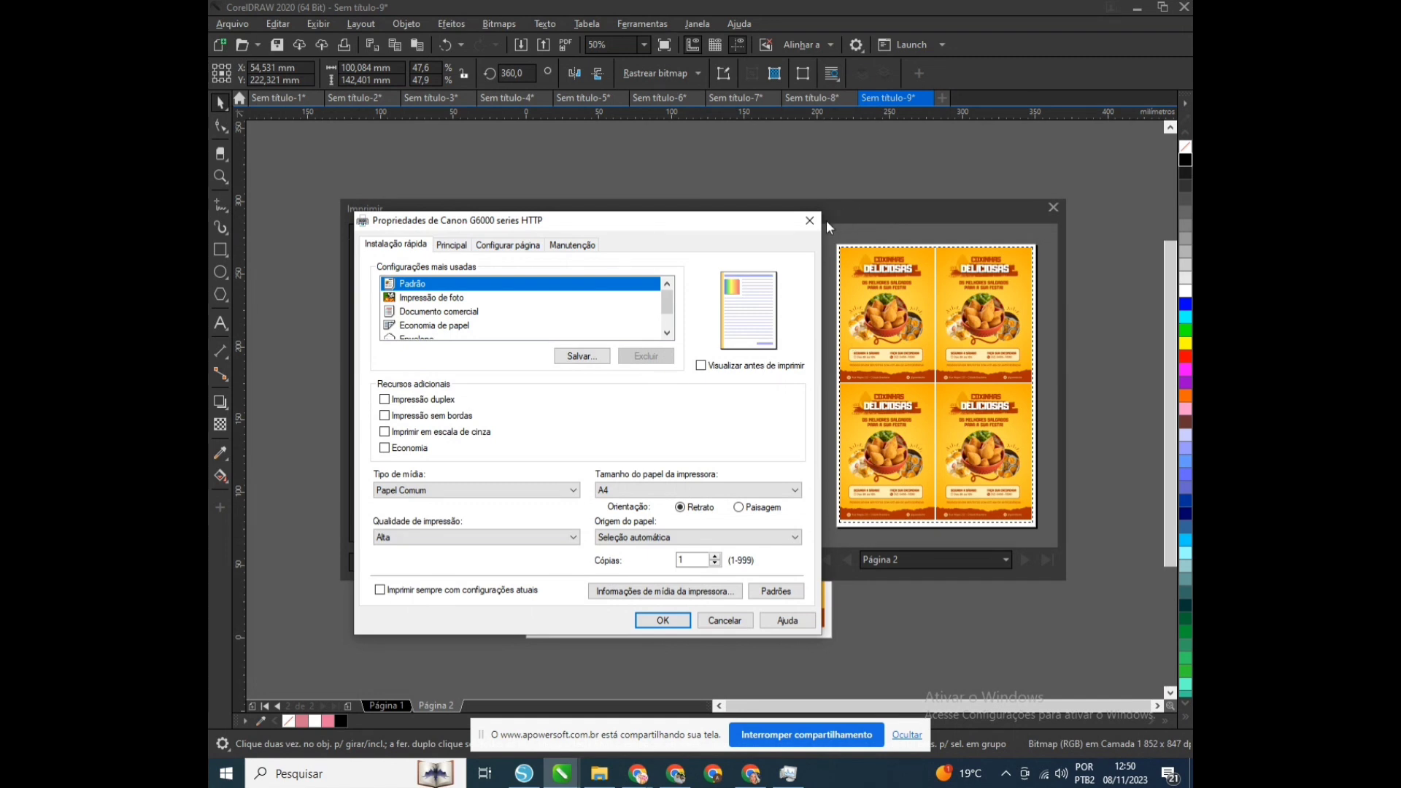
left_click(454, 490)
mouse_move(467, 525)
left_click(603, 561)
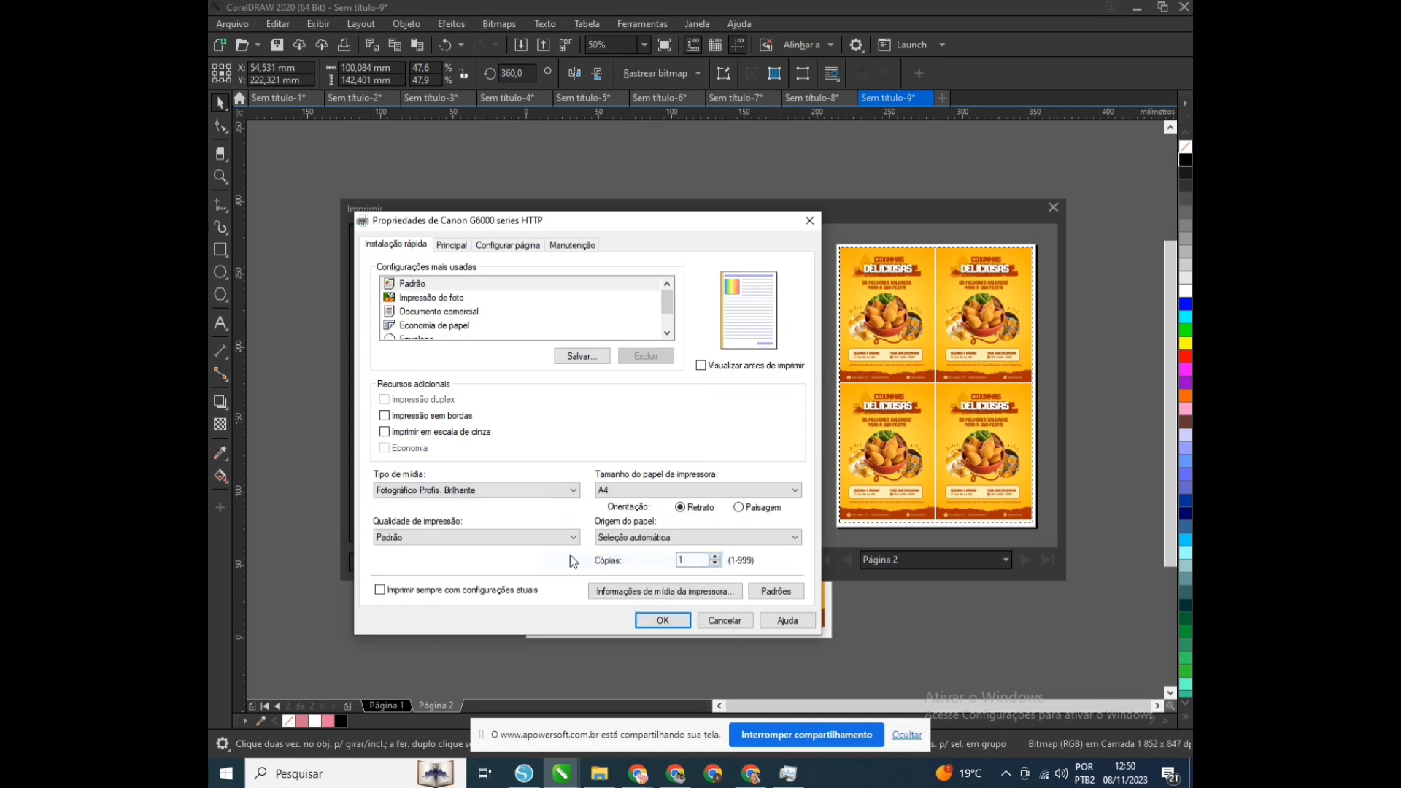
left_click(437, 537)
left_click(421, 552)
Step: Try the Escuro brightness in the printer's manual colour adjustment and return it to Normal
left_click(448, 245)
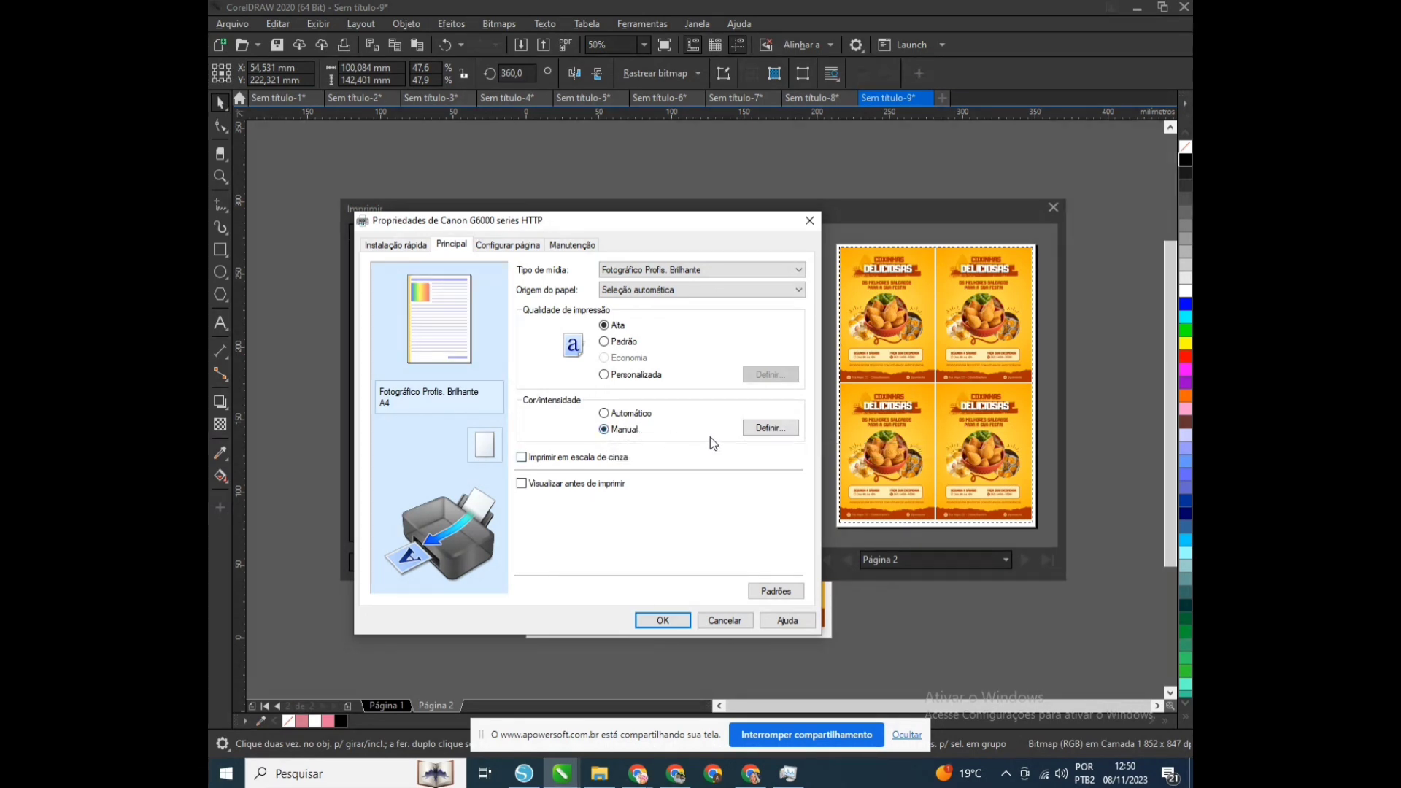
left_click(771, 428)
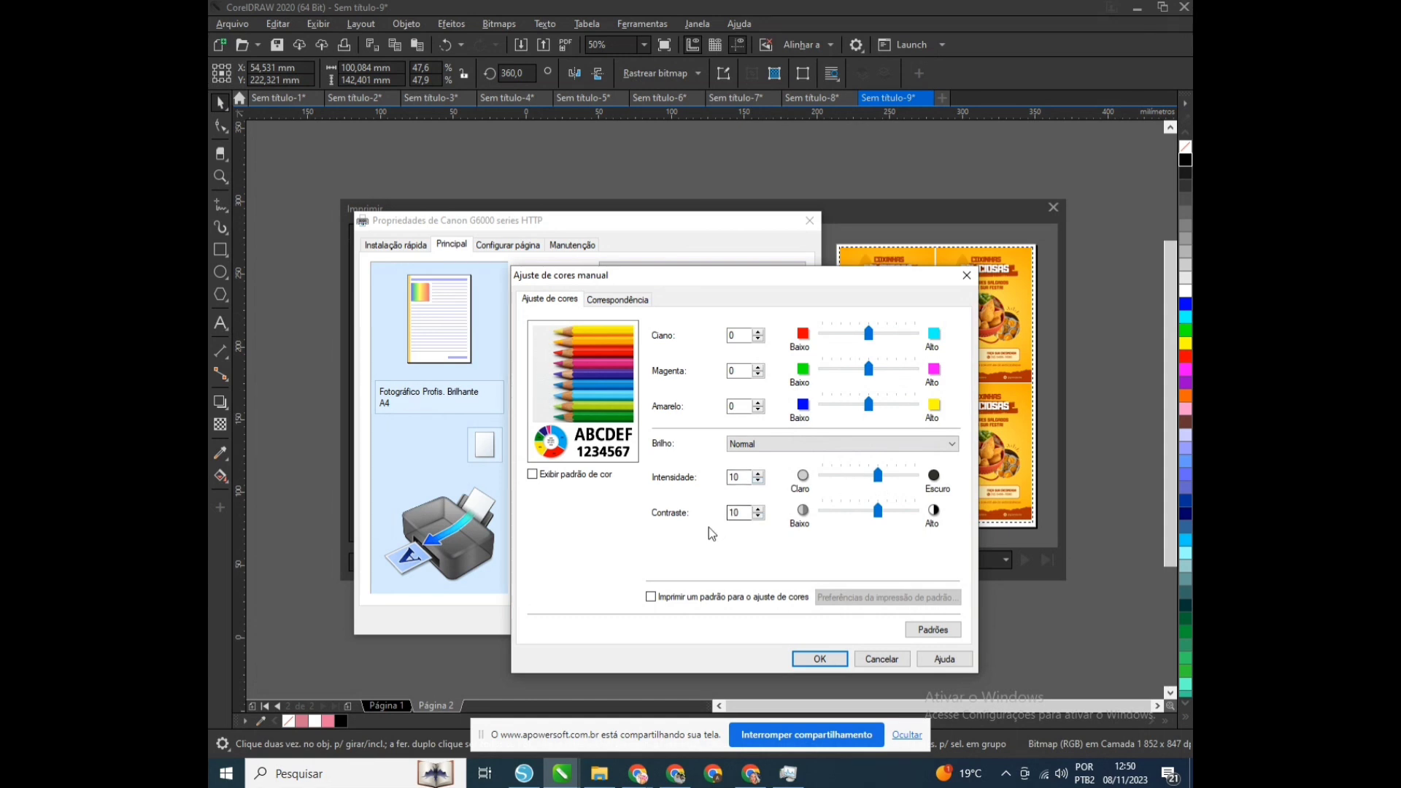
left_click(790, 442)
left_click(752, 473)
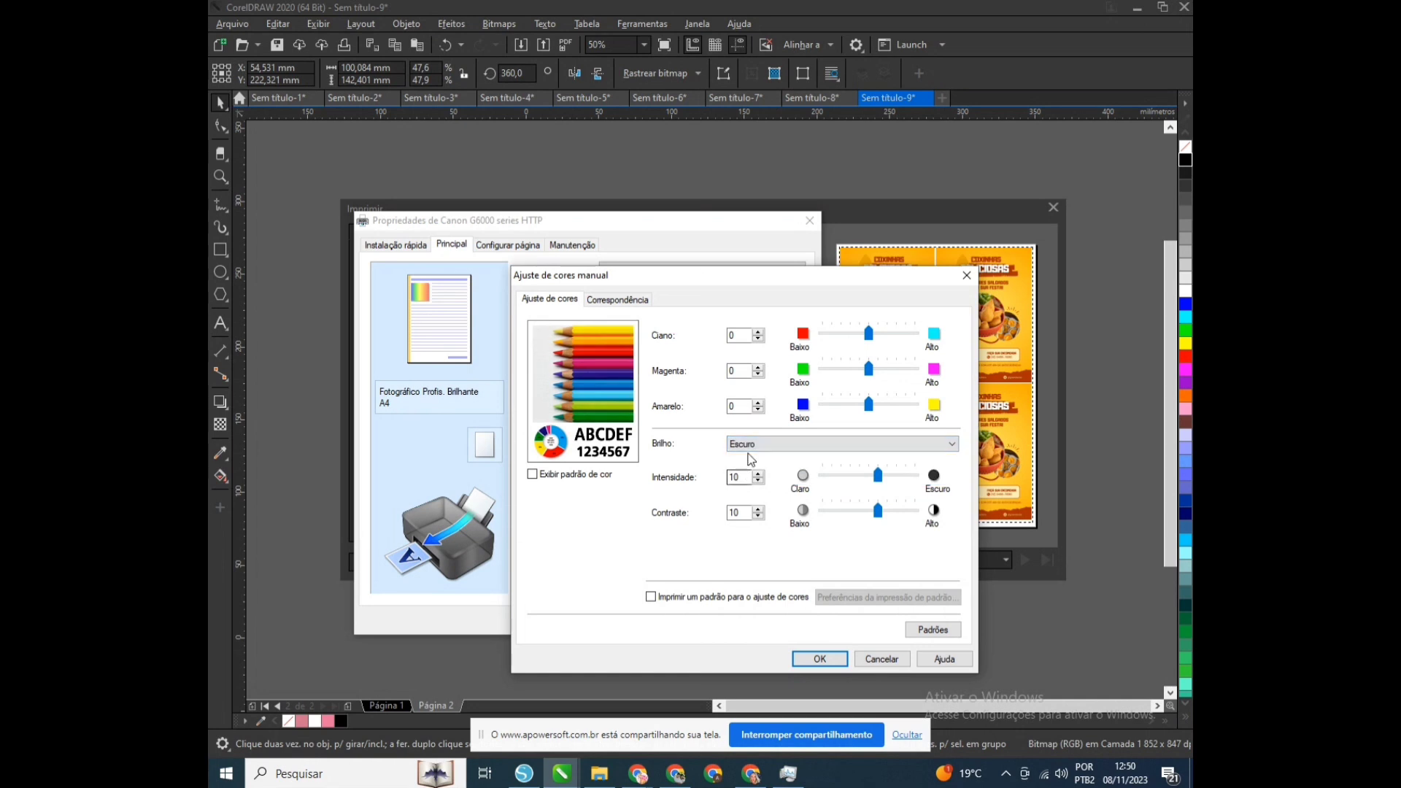
left_click(750, 447)
left_click(755, 464)
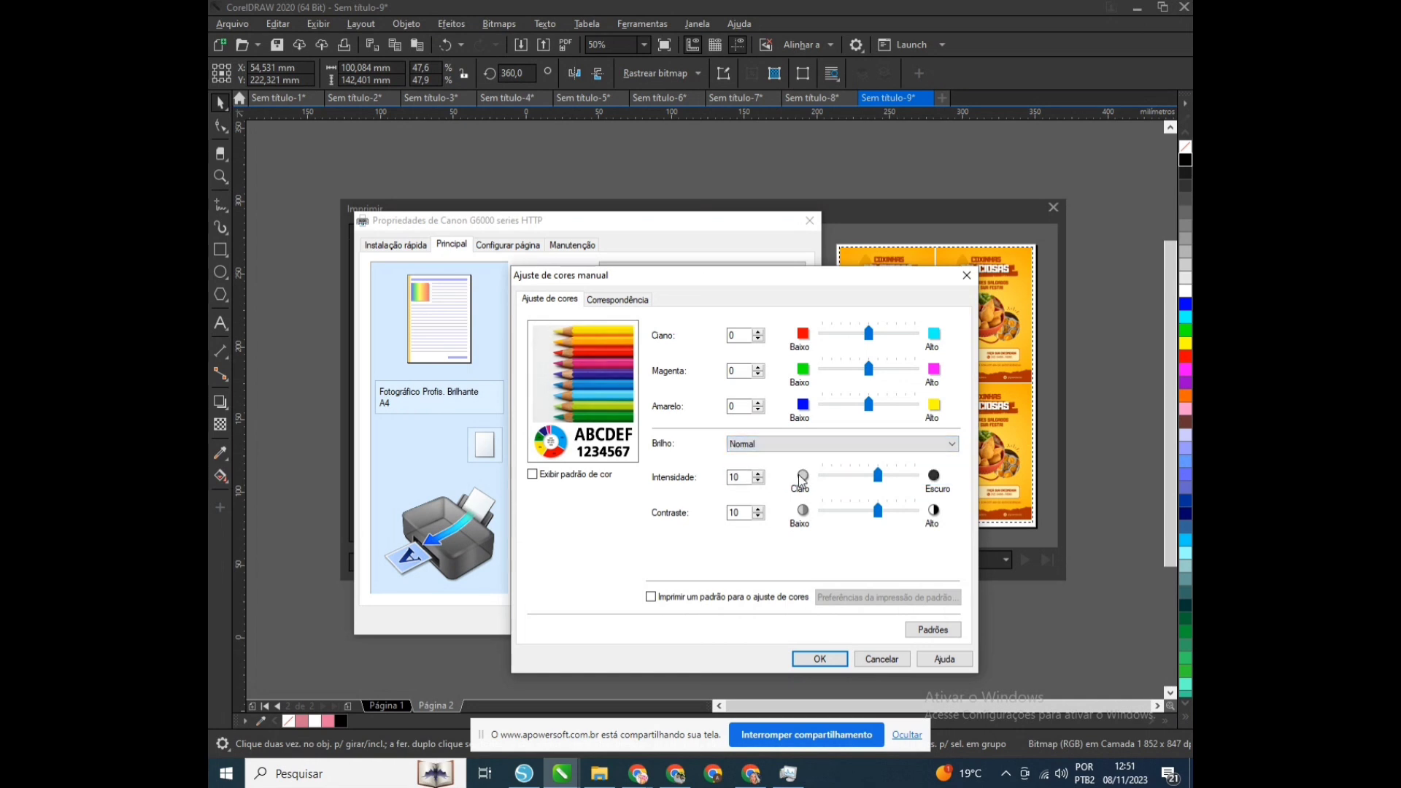
left_click(828, 656)
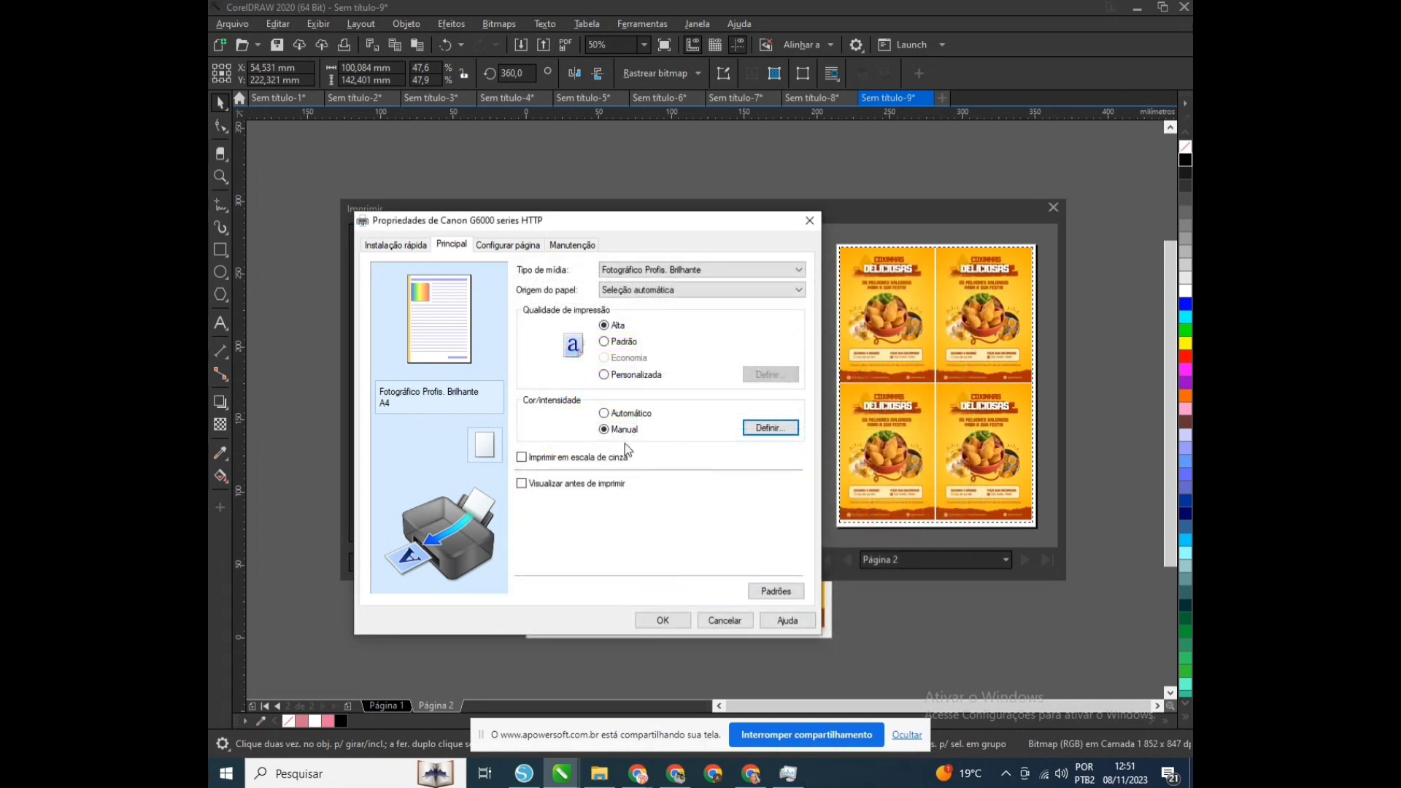
Step: Set the printer's colour/intensity to Automático and apply the printer properties
left_click(608, 414)
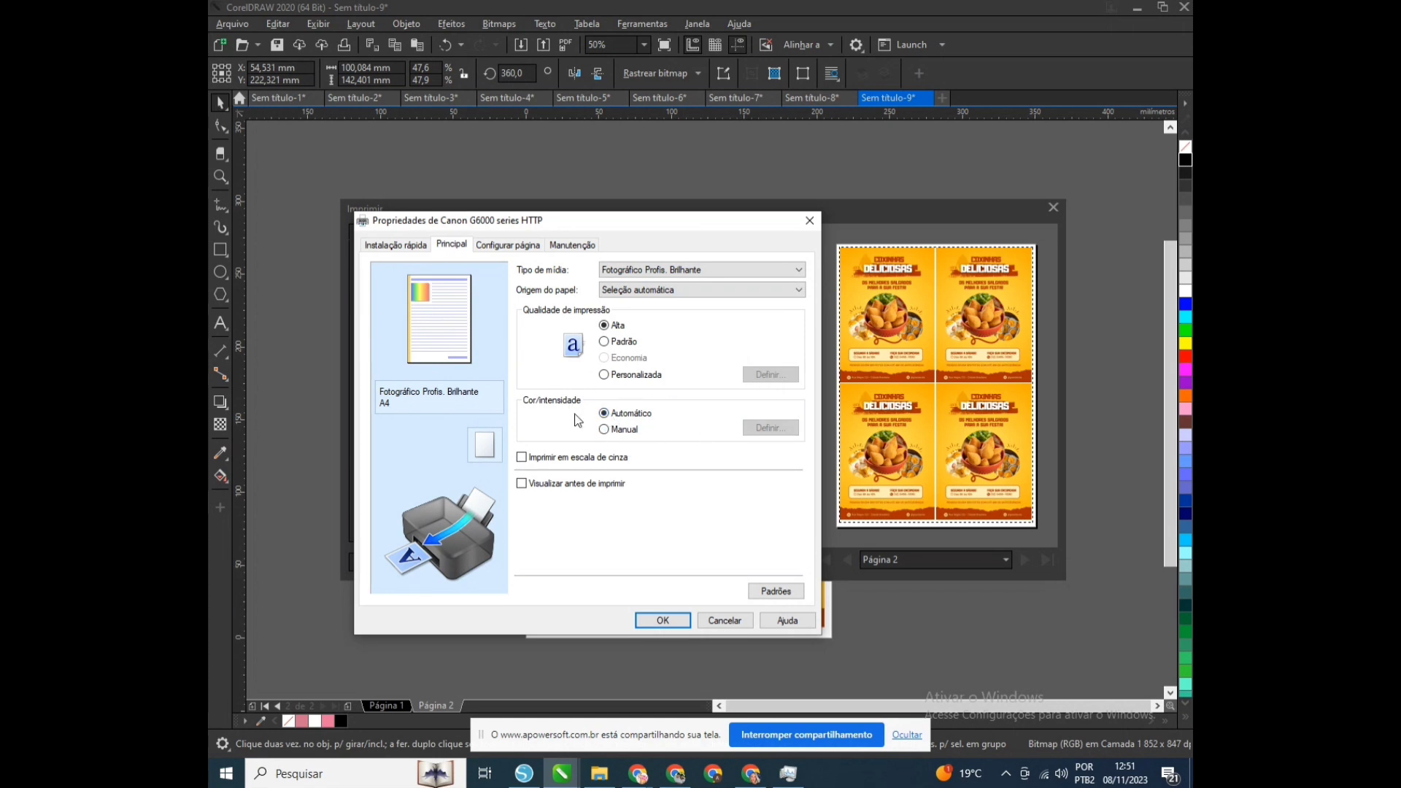
left_click(394, 245)
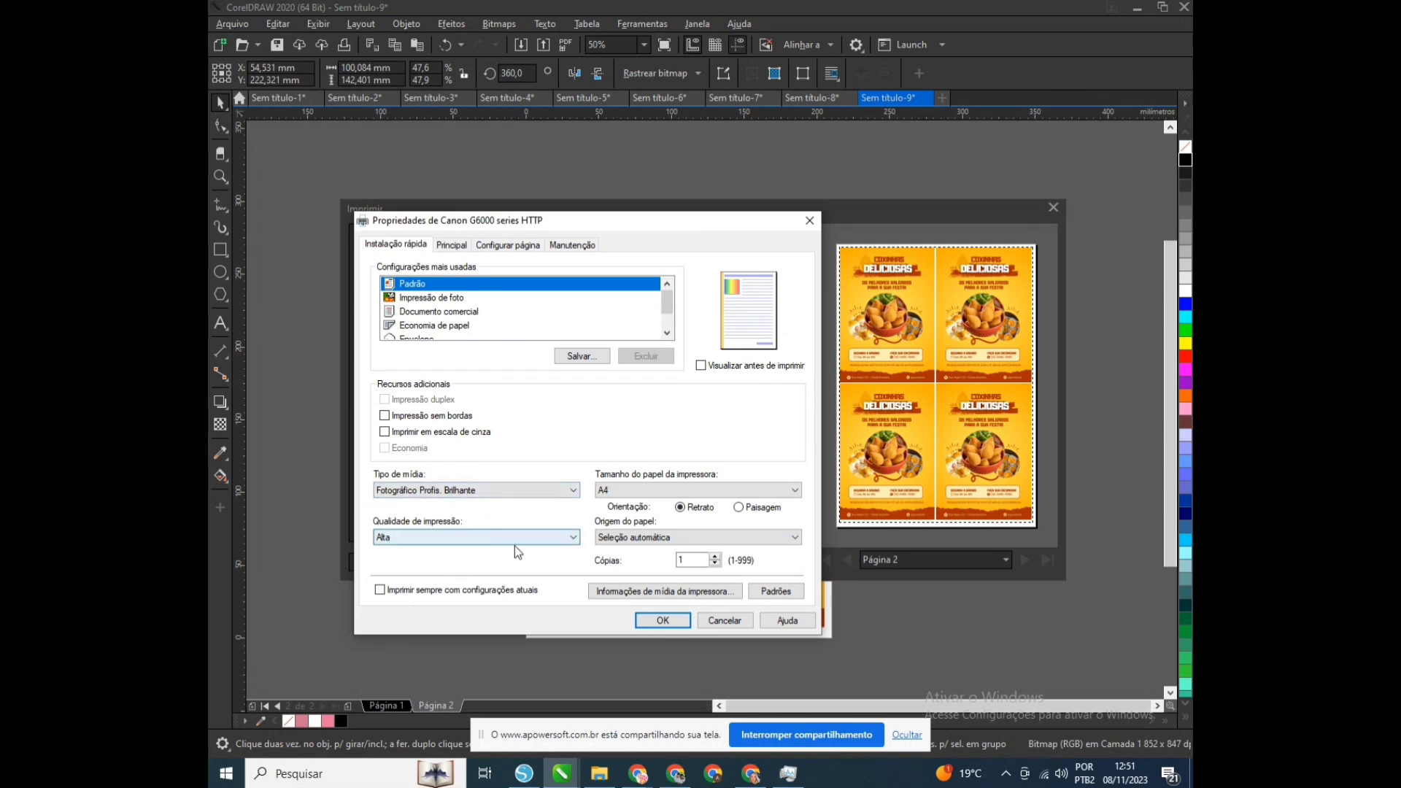
left_click(661, 620)
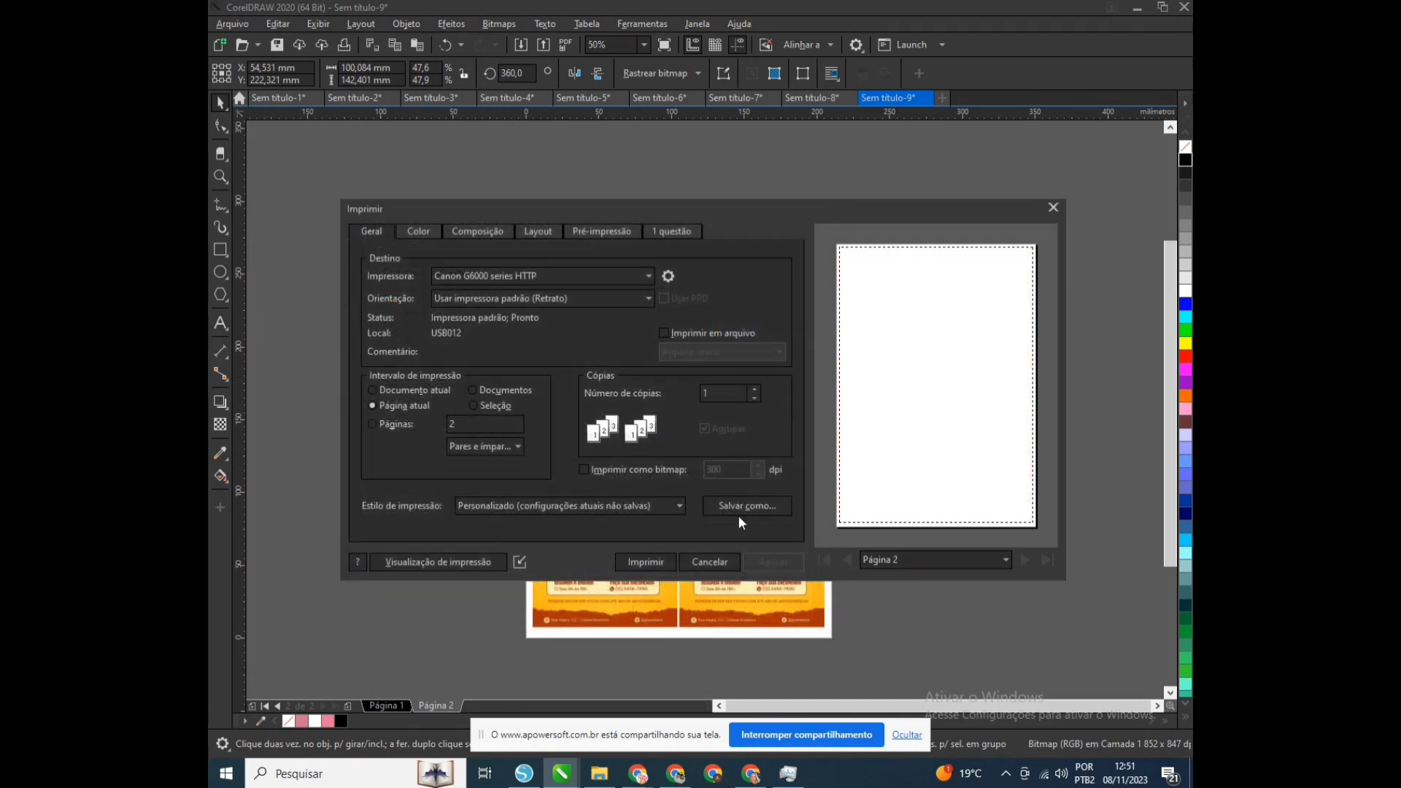